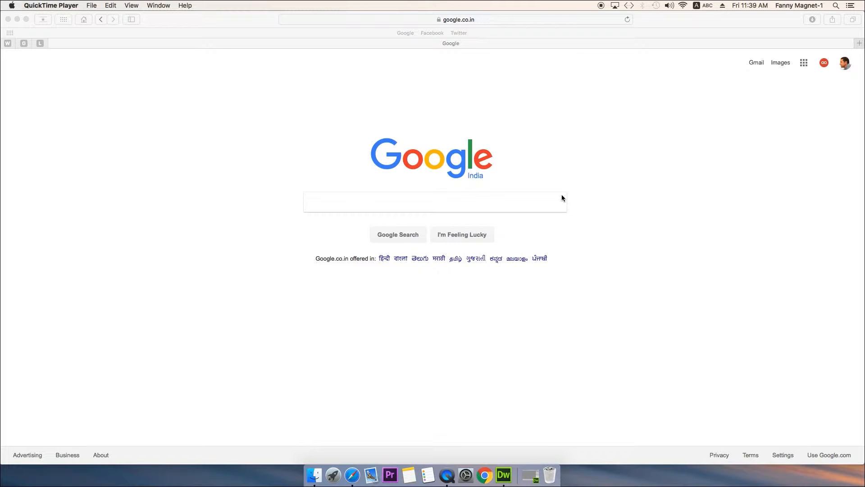
- Minimize the browser window showing the Google page to get back to the desktop
{"action": "left_click", "coordinate": [227, 285]}
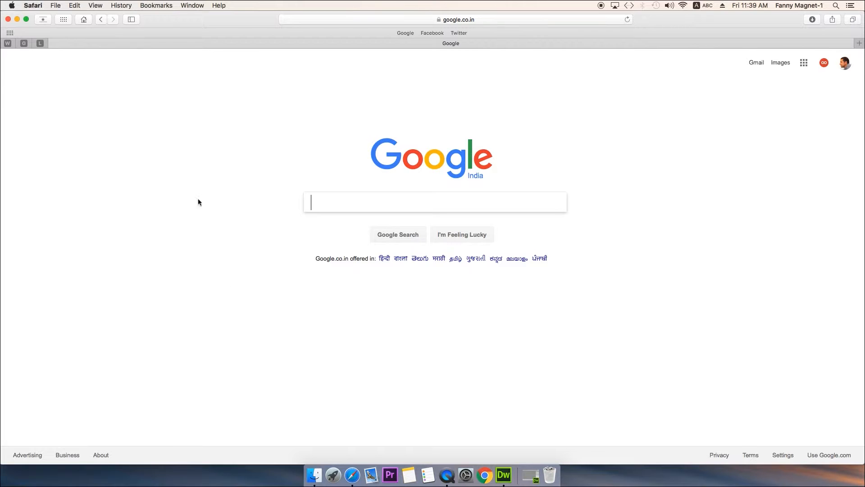
{"action": "left_click", "coordinate": [645, 230]}
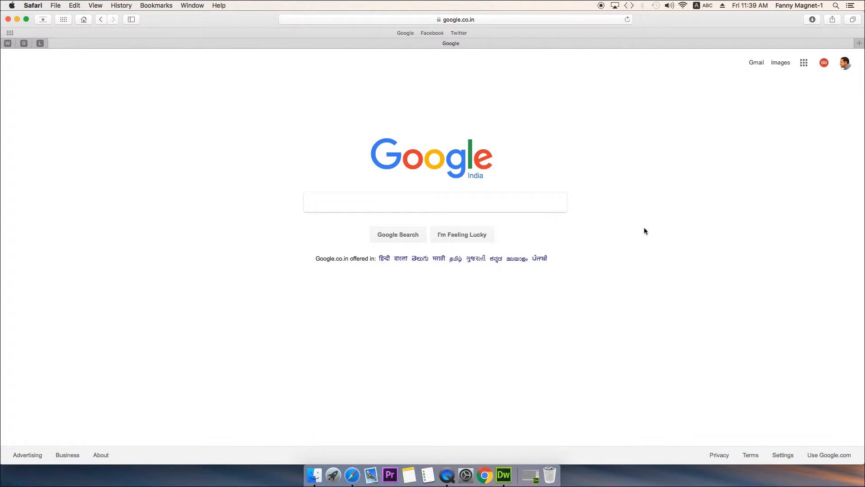
{"action": "left_click", "coordinate": [17, 20]}
{"action": "left_click", "coordinate": [502, 180]}
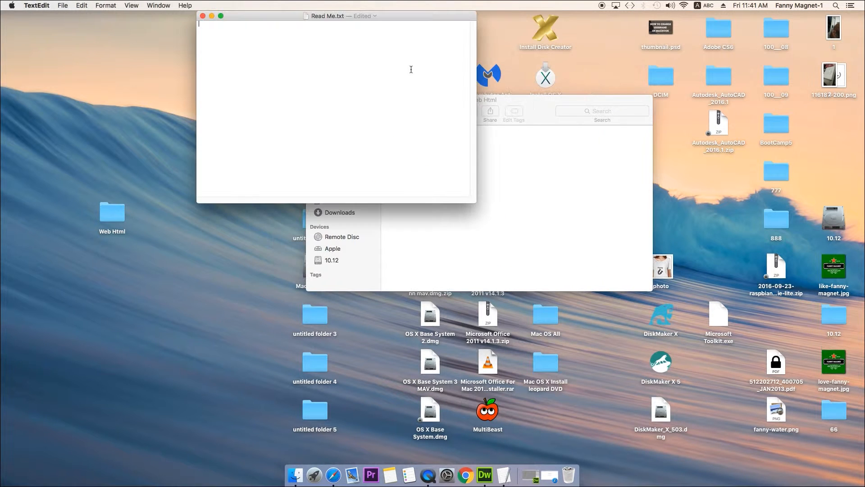
- Move the Read Me.txt window over the folder window and write the opening <html> and <head> tags on separate lines
{"action": "left_click_drag", "start_coordinate": [412, 15], "coordinate": [568, 148]}
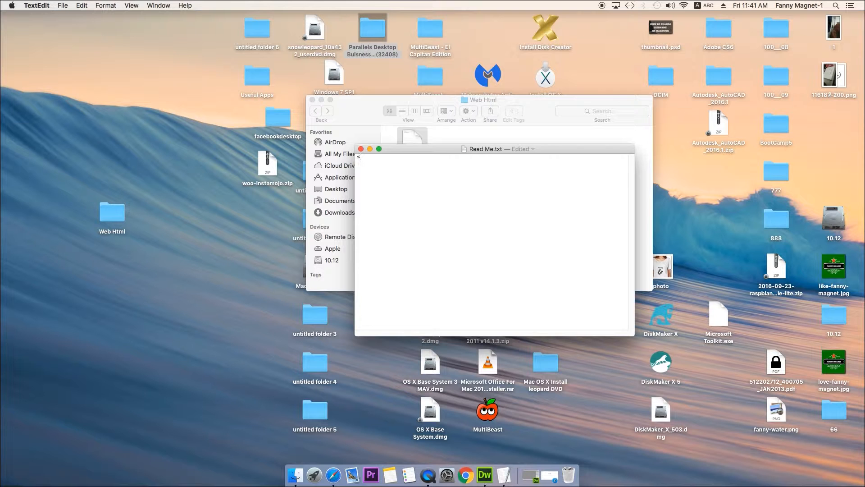
{"action": "type", "text": "html>"}
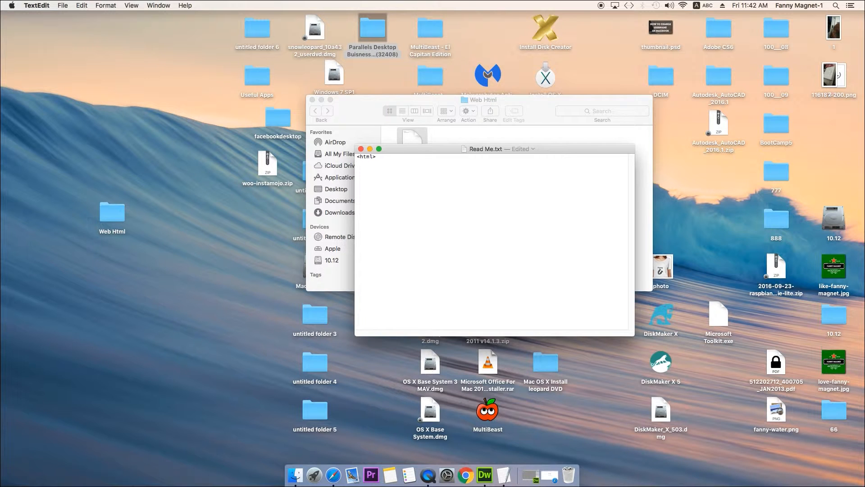
{"action": "type", "text": "head"}
{"action": "type", "text": "> "}
{"action": "type", "text": "<title>"}
- Add an opening <title> tag below the head tag, followed by the text "Welcome Now"
{"action": "left_click", "coordinate": [386, 158]}
{"action": "triple_click", "coordinate": [384, 158]}
{"action": "left_click", "coordinate": [402, 160]}
{"action": "left_click", "coordinate": [397, 170]}
{"action": "type", "text": "Welcome Now <"}
- End the title line with a closing </title> tag after "Welcome Now"
{"action": "left_click_drag", "start_coordinate": [379, 168], "coordinate": [357, 168]}
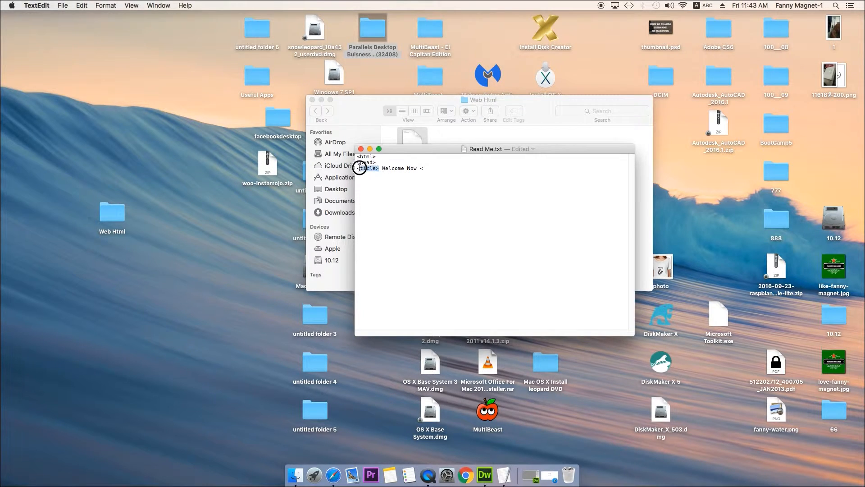
{"action": "left_click", "coordinate": [433, 168]}
{"action": "type", "text": "title>"}
{"action": "left_click_drag", "start_coordinate": [423, 168], "coordinate": [443, 169]}
{"action": "key", "text": "Left"}
{"action": "type", "text": "/"}
- Close the head section with a </head> tag on a new line below the title
{"action": "left_click", "coordinate": [463, 168]}
{"action": "left_click_drag", "start_coordinate": [379, 169], "coordinate": [357, 170]}
{"action": "left_click", "coordinate": [451, 169]}
{"action": "type", "text": "</head"}
{"action": "left_click", "coordinate": [364, 157]}
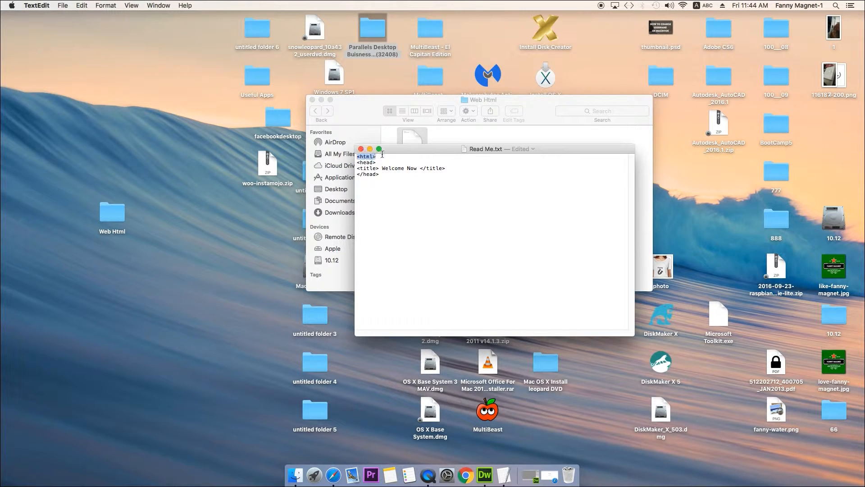
{"action": "left_click_drag", "start_coordinate": [357, 162], "coordinate": [442, 169]}
{"action": "mouse_move", "coordinate": [357, 174]}
{"action": "left_mouse_down"}
{"action": "mouse_move", "coordinate": [387, 176]}
{"action": "mouse_move", "coordinate": [377, 155]}
{"action": "mouse_move", "coordinate": [354, 159]}
{"action": "left_mouse_up"}
- Add a body section below the head containing "This is a web page" and closed with </body>
{"action": "left_click", "coordinate": [387, 176]}
{"action": "left_click", "coordinate": [384, 174]}
{"action": "type", "text": "<body>"}
{"action": "type", "text": "is is a web page"}
{"action": "type", "text": "</body"}
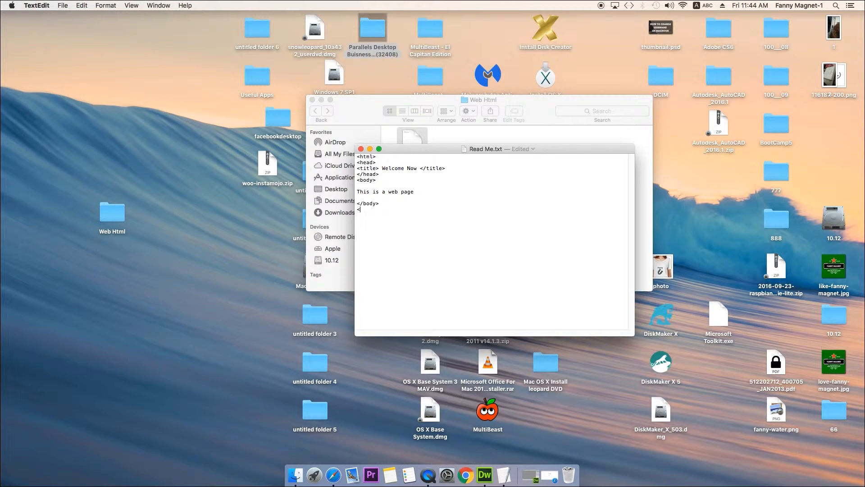
- End the code with a closing </html> tag and close the Read Me.txt document
{"action": "type", "text": "tit"}
{"action": "key", "text": "BackSpace"}
{"action": "key", "text": "BackSpace"}
{"action": "key", "text": "BackSpace"}
{"action": "type", "text": "html>"}
{"action": "left_click_drag", "start_coordinate": [377, 157], "coordinate": [358, 208]}
{"action": "left_click", "coordinate": [360, 149]}
{"action": "left_click", "coordinate": [432, 201]}
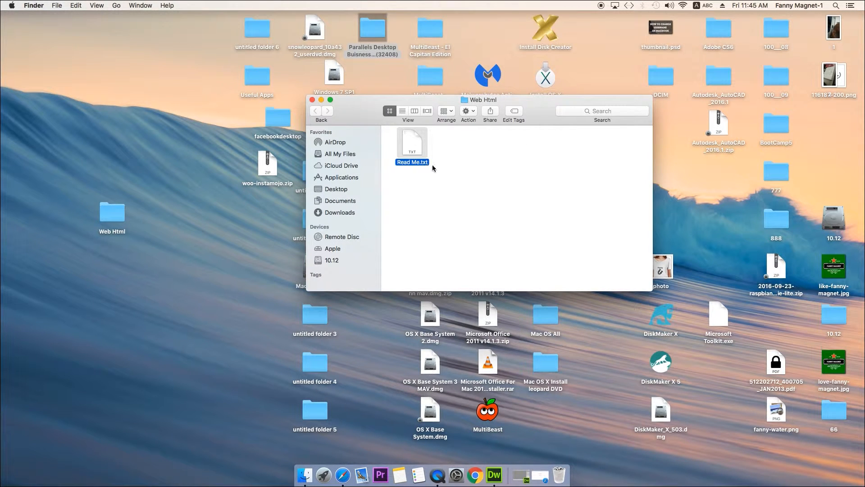
- Rename Read Me.txt to Read Me.html in the Web Html folder, accepting the extension change
{"action": "right_click", "coordinate": [416, 146]}
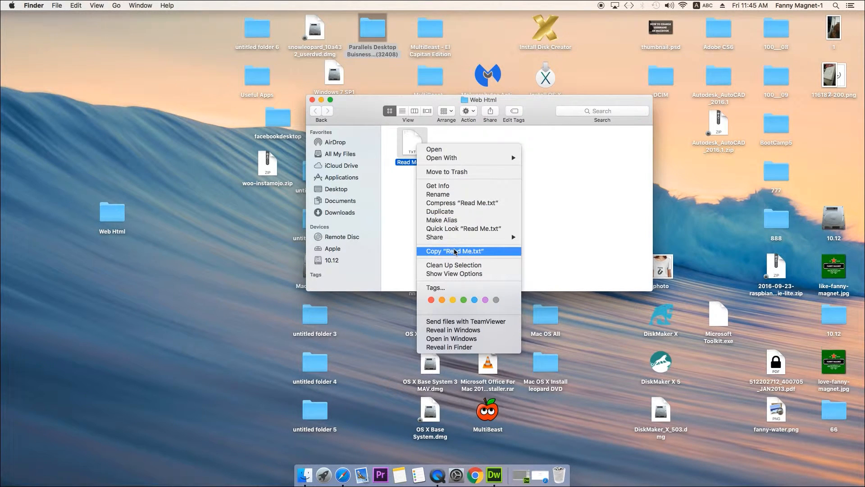
{"action": "left_click", "coordinate": [407, 204]}
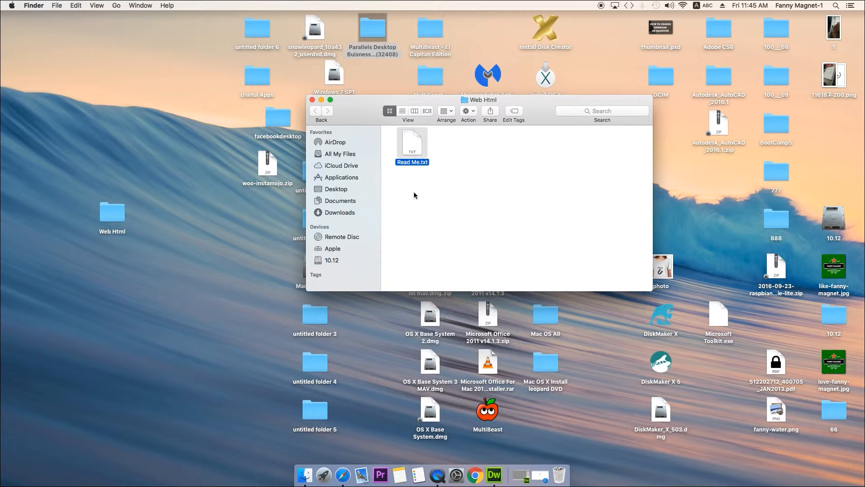
{"action": "right_click", "coordinate": [420, 159]}
{"action": "left_click", "coordinate": [441, 210]}
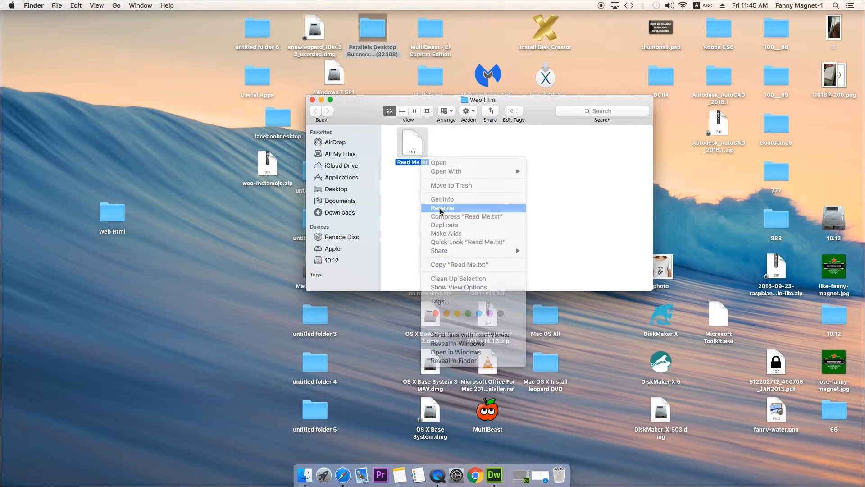
{"action": "left_click_drag", "start_coordinate": [422, 162], "coordinate": [437, 161]}
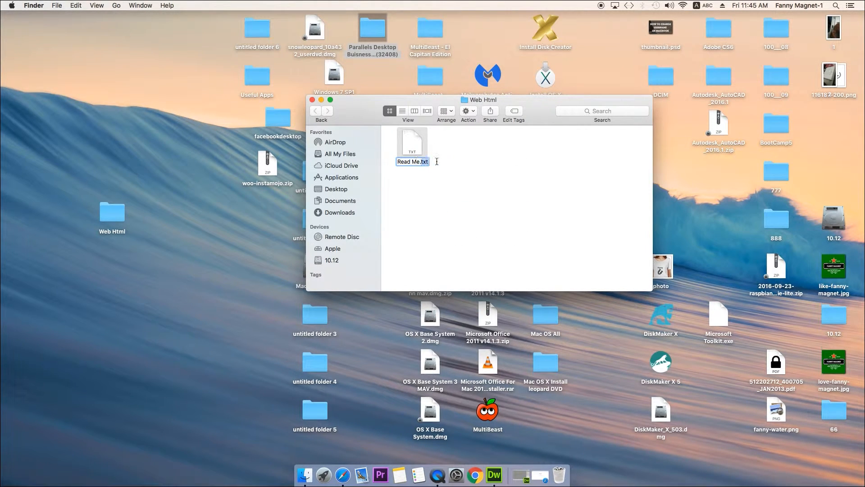
{"action": "type", "text": "html"}
{"action": "key", "text": "Return"}
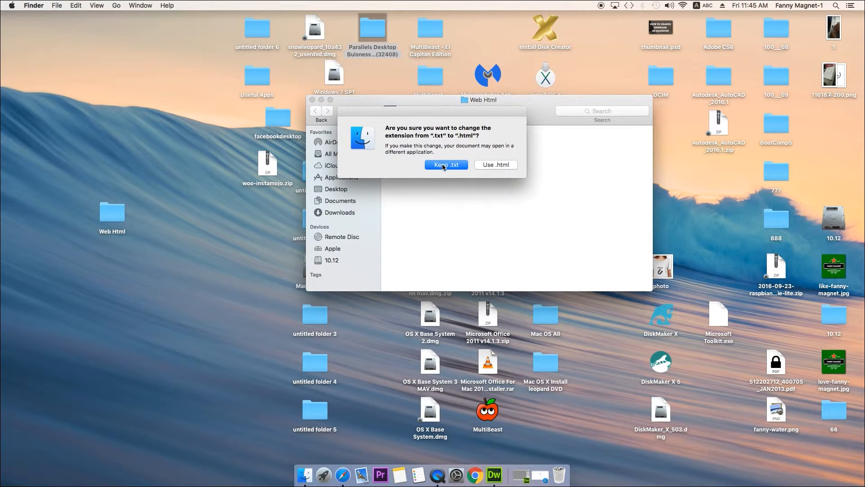
{"action": "left_click", "coordinate": [498, 164]}
- Open Read Me.html in the browser, examine its address, title and body text, and minimize the browser
{"action": "left_click", "coordinate": [410, 149]}
{"action": "double_click", "coordinate": [410, 148]}
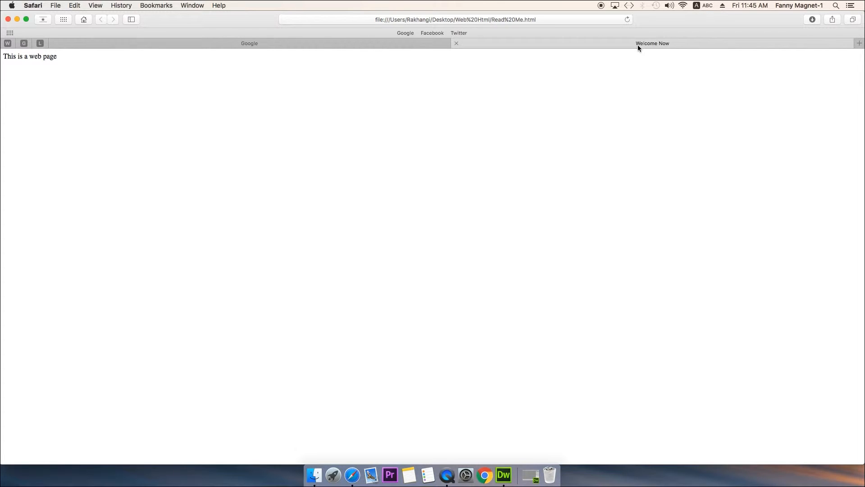
{"action": "left_click", "coordinate": [539, 19]}
{"action": "left_click", "coordinate": [501, 21]}
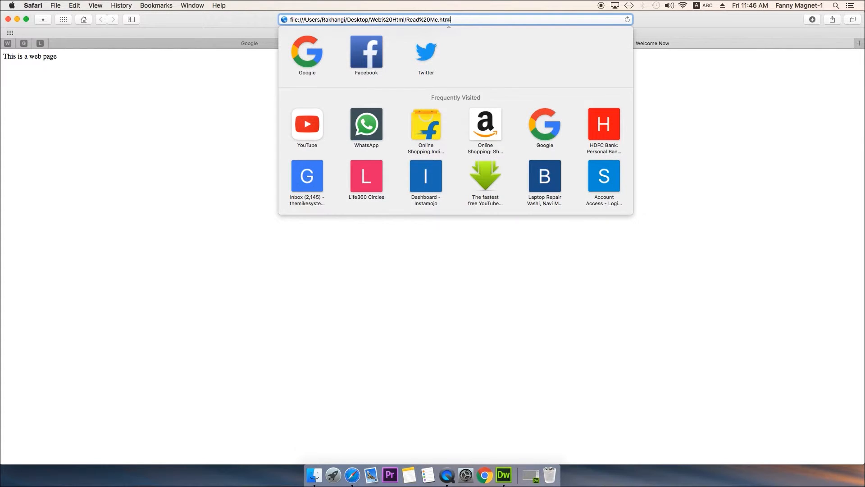
{"action": "left_click_drag", "start_coordinate": [439, 20], "coordinate": [476, 20]}
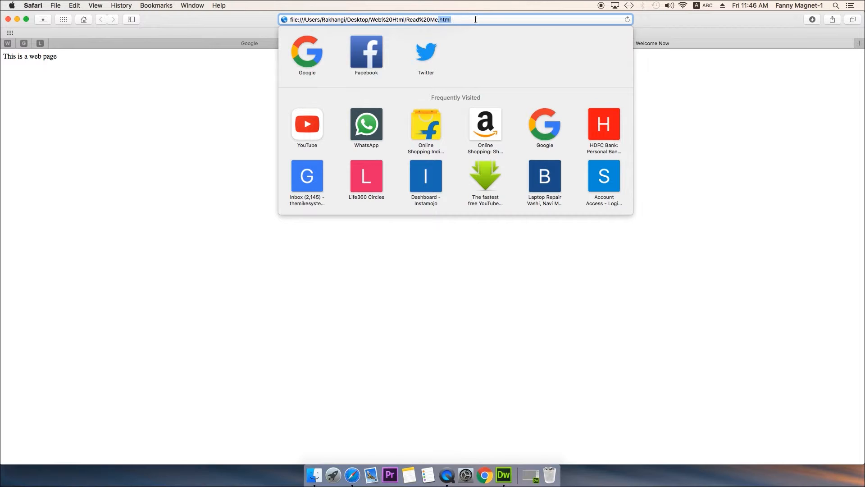
{"action": "left_click", "coordinate": [728, 99]}
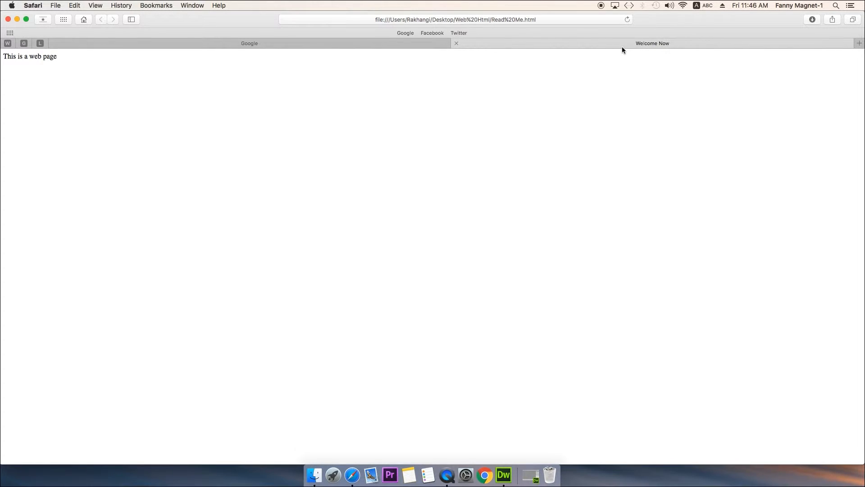
{"action": "left_click_drag", "start_coordinate": [4, 56], "coordinate": [90, 86]}
{"action": "left_click", "coordinate": [472, 326]}
{"action": "left_click", "coordinate": [18, 19]}
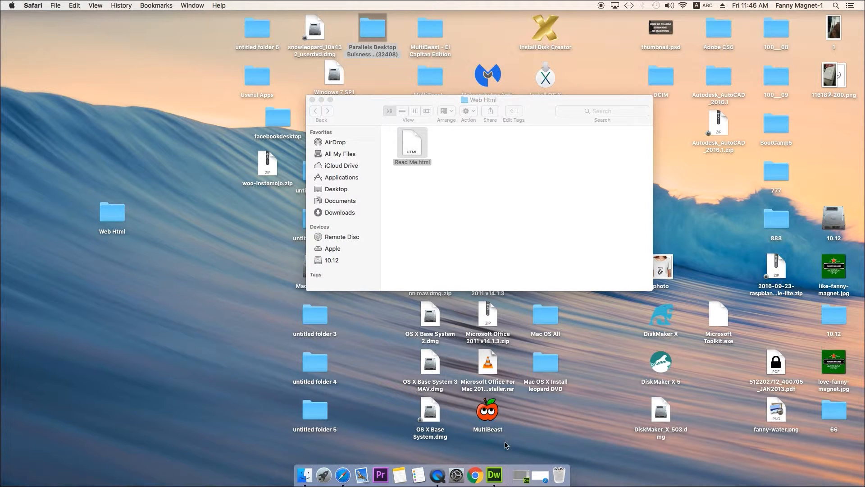
{"action": "left_click", "coordinate": [495, 474]}
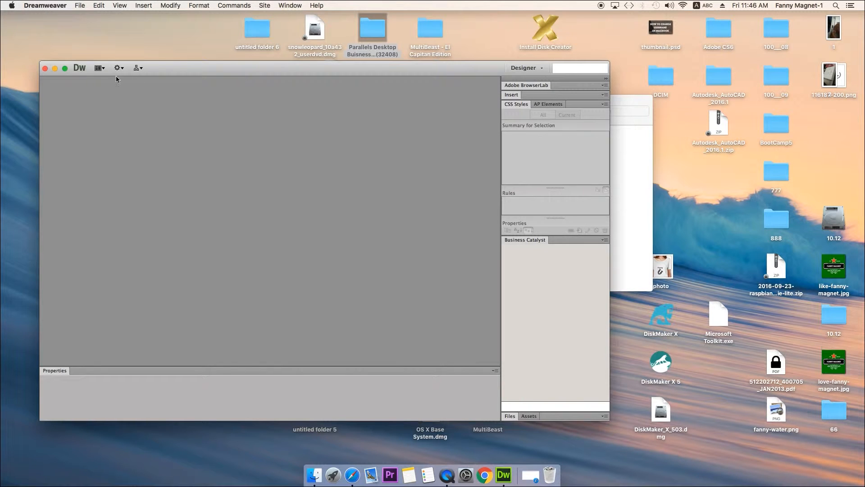
{"action": "left_click", "coordinate": [45, 68]}
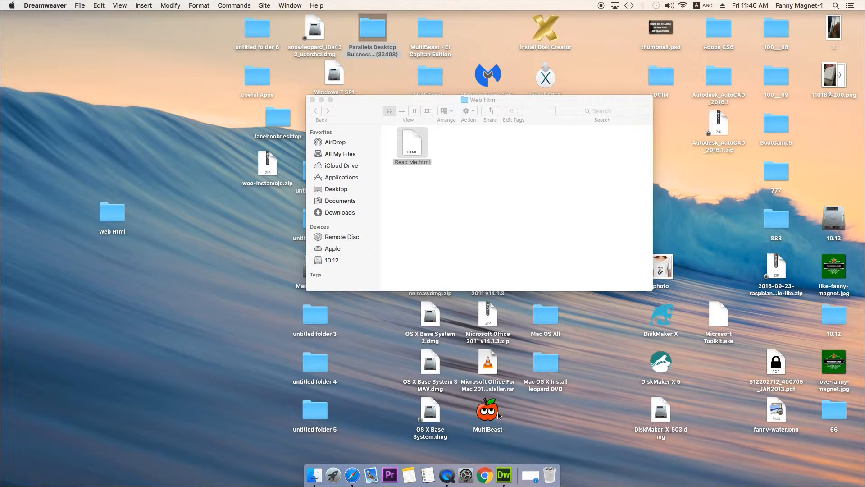
{"action": "left_click", "coordinate": [504, 478]}
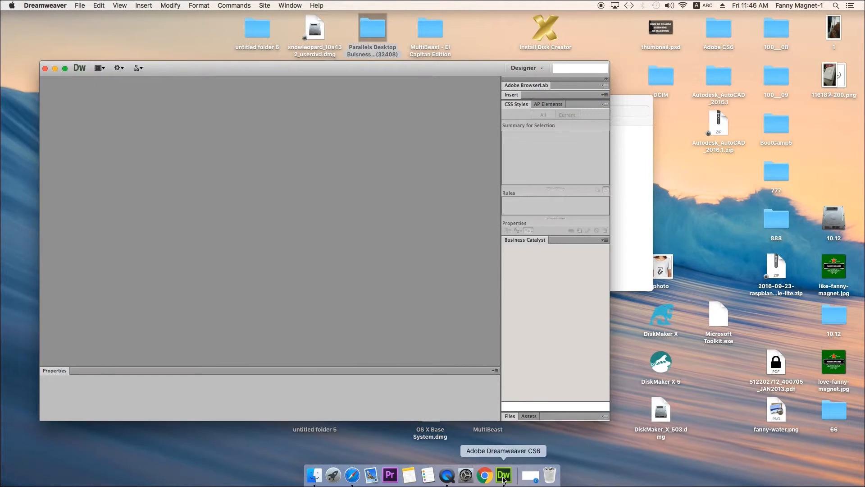
{"action": "left_click", "coordinate": [45, 68]}
{"action": "right_click", "coordinate": [504, 475]}
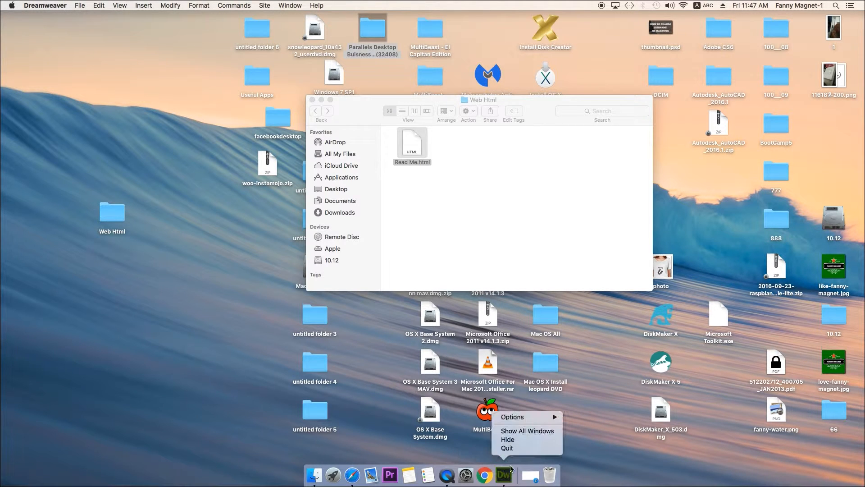
{"action": "left_click", "coordinate": [518, 448]}
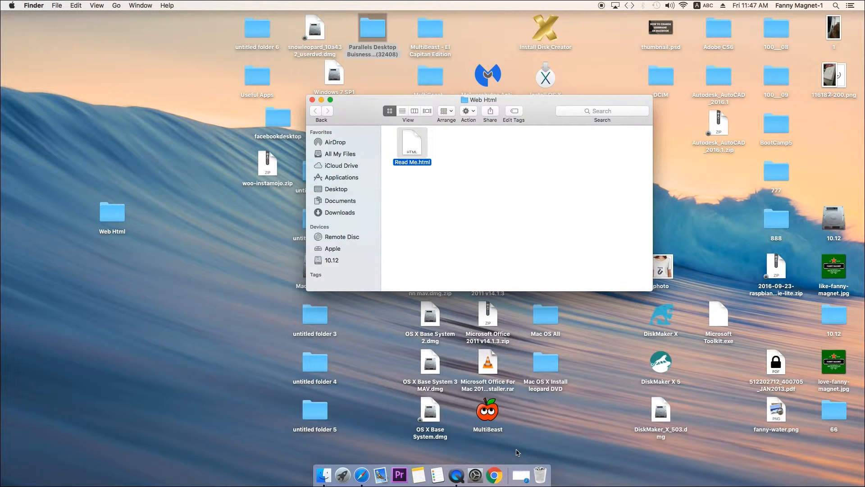
- Check the contents of the Web Html folder on the desktop and close its window
{"action": "left_click", "coordinate": [312, 100]}
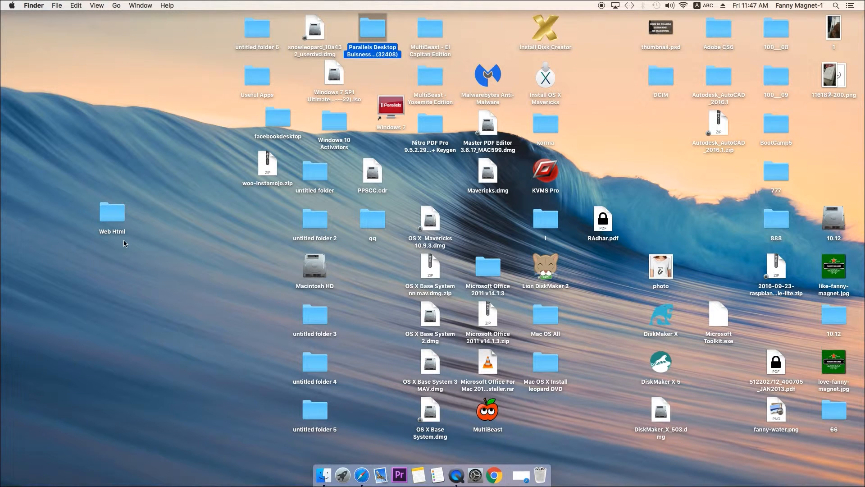
{"action": "double_click", "coordinate": [113, 220]}
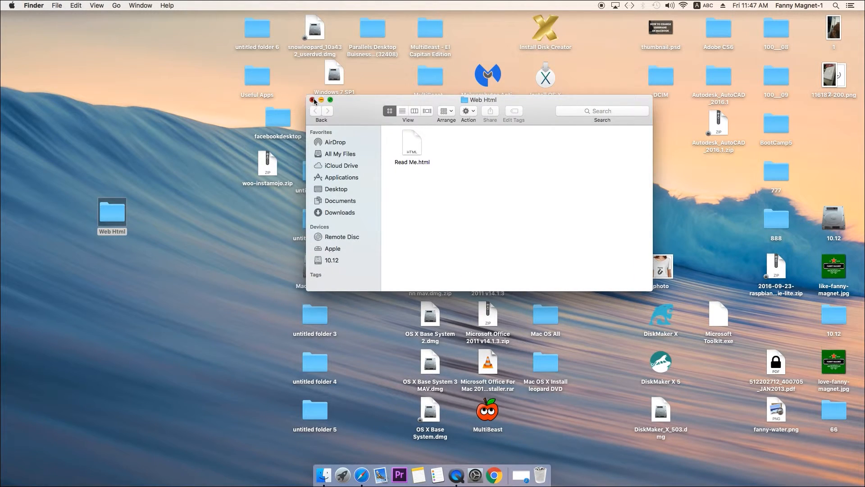
{"action": "left_click", "coordinate": [312, 100]}
- Find and launch Dreamweaver, and create a new blank HTML document
{"action": "left_click", "coordinate": [343, 474]}
{"action": "type", "text": "dr"}
{"action": "left_click", "coordinate": [440, 81]}
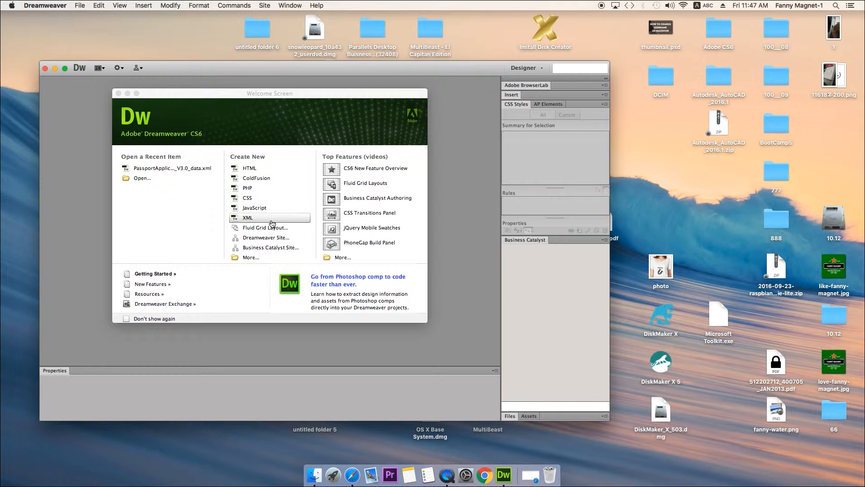
{"action": "left_click", "coordinate": [259, 173]}
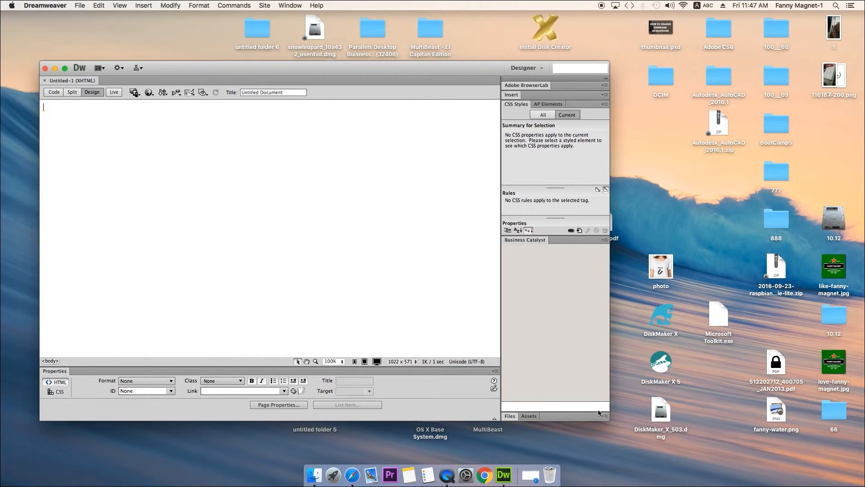
- Enlarge the Dreamweaver window to nearly the full screen width and move it up towards the menu bar
{"action": "left_click_drag", "start_coordinate": [609, 422], "coordinate": [612, 469]}
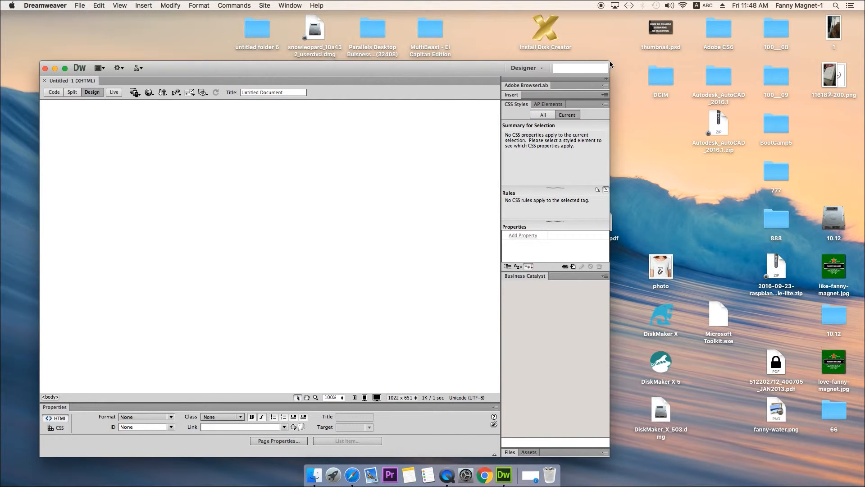
{"action": "left_click_drag", "start_coordinate": [610, 62], "coordinate": [864, 46]}
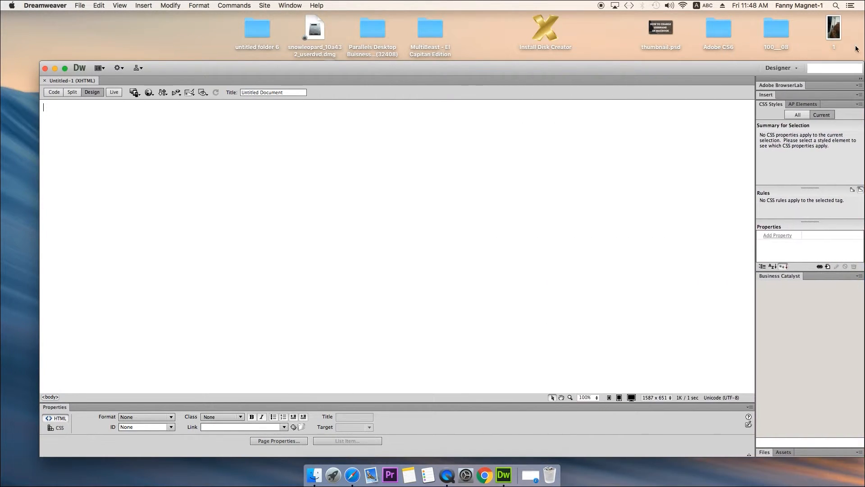
{"action": "left_click_drag", "start_coordinate": [613, 72], "coordinate": [615, 46]}
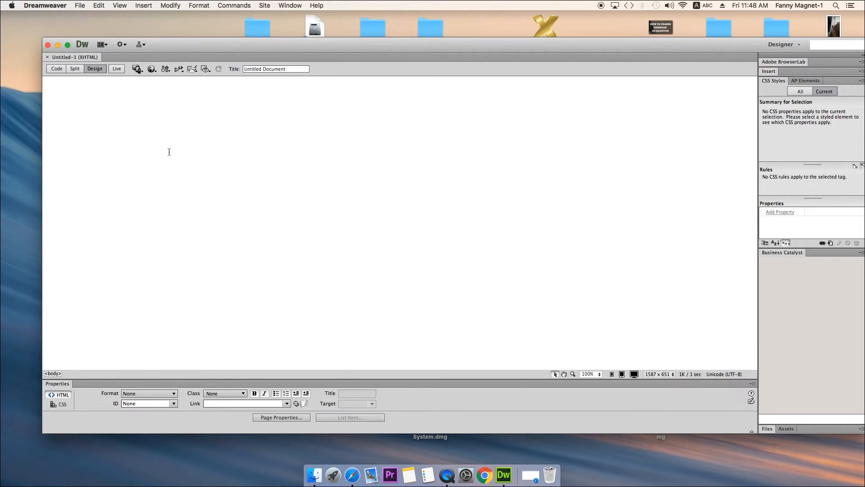
- Examine the new document's default markup in Code and Split views, and return to Design view
{"action": "left_click", "coordinate": [57, 68]}
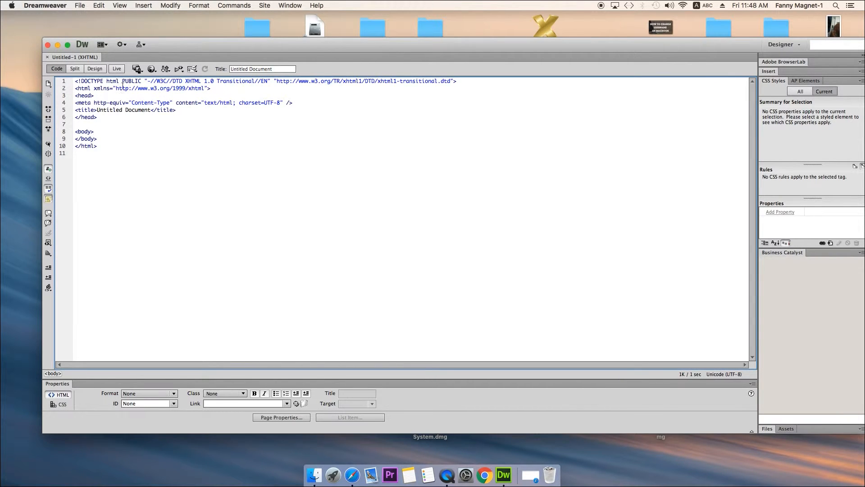
{"action": "left_click", "coordinate": [91, 89]}
{"action": "double_click", "coordinate": [85, 88]}
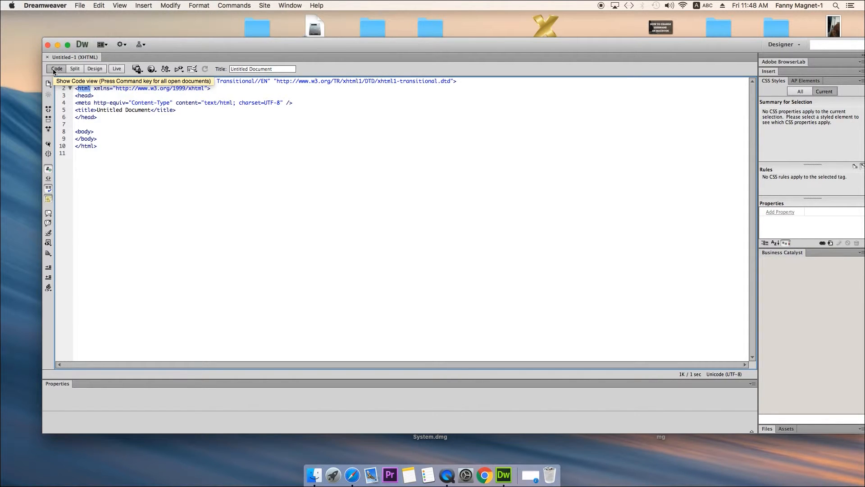
{"action": "left_click", "coordinate": [74, 68]}
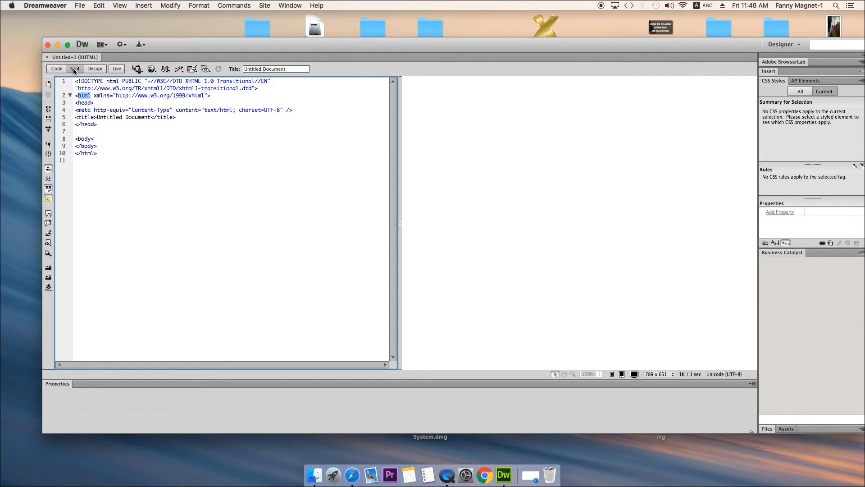
{"action": "left_click", "coordinate": [95, 70]}
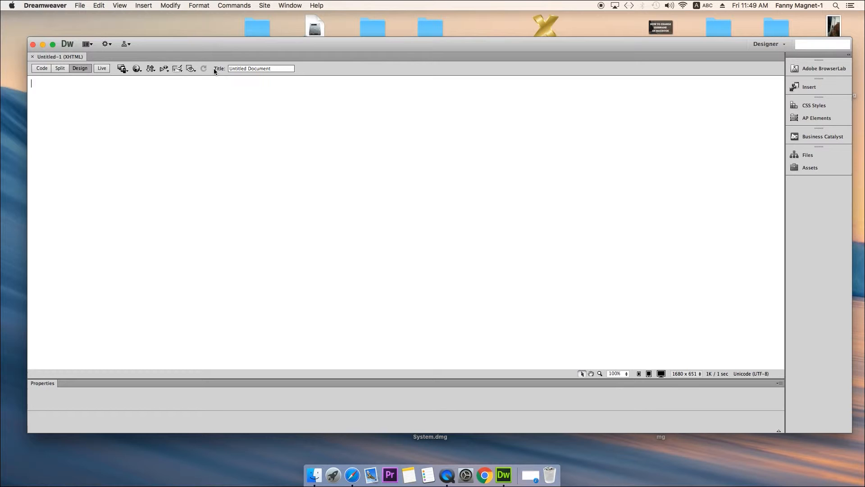
- Set the page title to "My 1st Website"
{"action": "left_click_drag", "start_coordinate": [282, 68], "coordinate": [232, 68]}
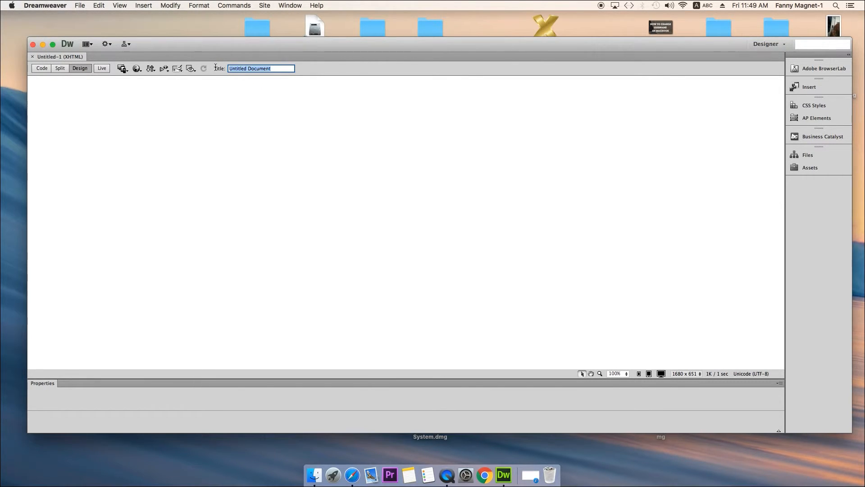
{"action": "key", "text": "BackSpace"}
{"action": "type", "text": "My Website"}
{"action": "key", "text": "BackSpace"}
{"action": "key", "text": "BackSpace"}
{"action": "key", "text": "BackSpace"}
{"action": "key", "text": "BackSpace"}
{"action": "key", "text": "BackSpace"}
{"action": "key", "text": "BackSpace"}
{"action": "key", "text": "BackSpace"}
{"action": "type", "text": "1st Website"}
{"action": "key", "text": "Return"}
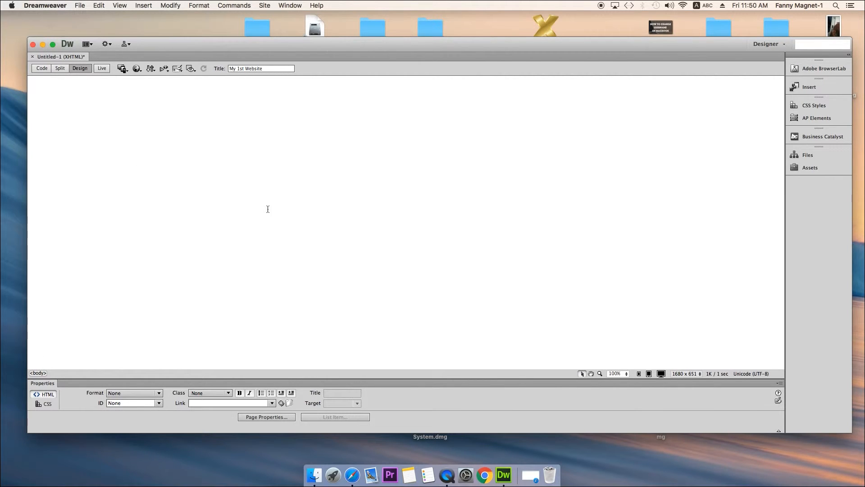
- Open the page properties and look through the tracing image, title/encoding, headings, links and HTML appearance settings
{"action": "left_click", "coordinate": [283, 418]}
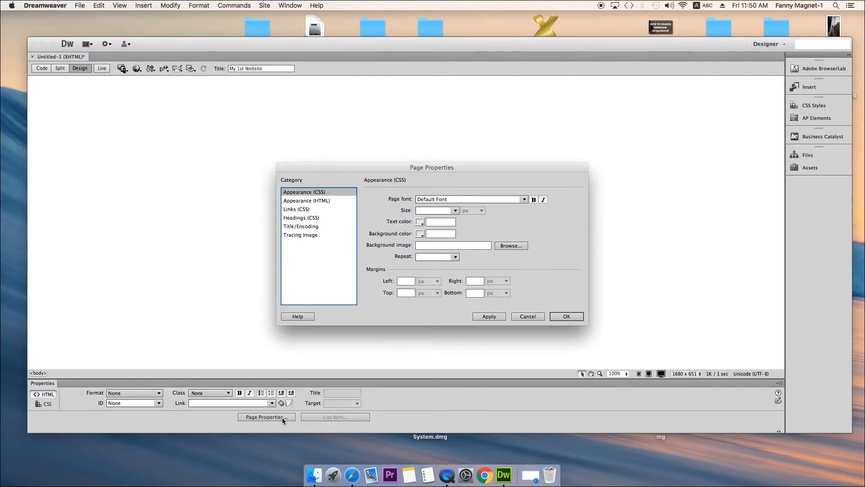
{"action": "left_click", "coordinate": [324, 201]}
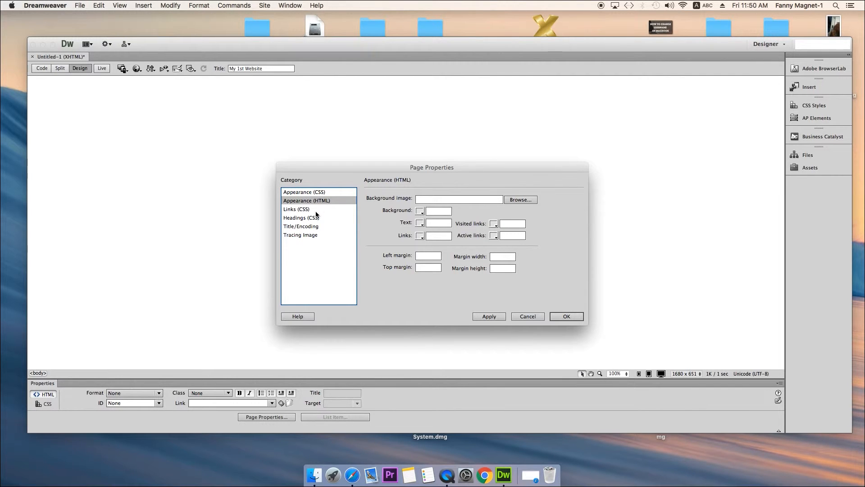
{"action": "left_click", "coordinate": [313, 234]}
{"action": "left_click", "coordinate": [318, 226]}
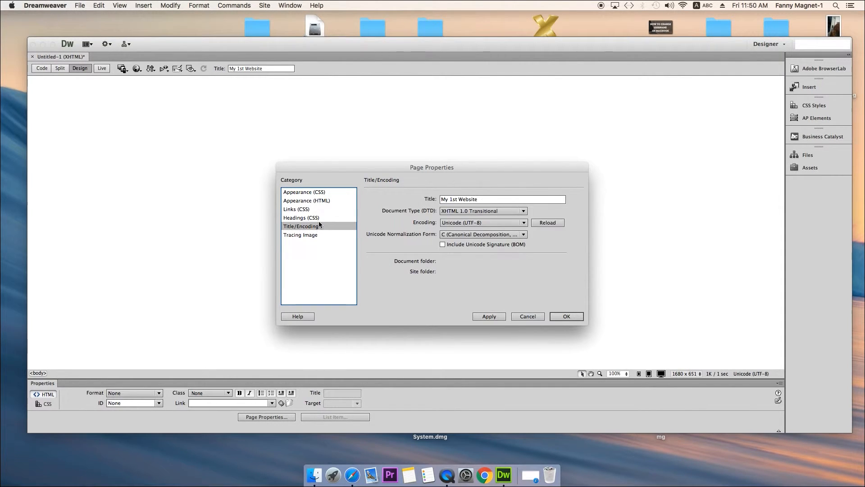
{"action": "left_click", "coordinate": [319, 219]}
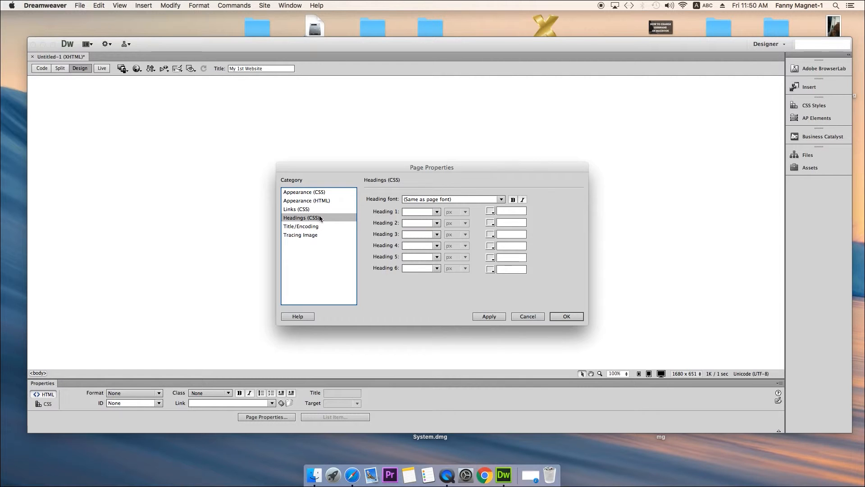
{"action": "left_click", "coordinate": [320, 209]}
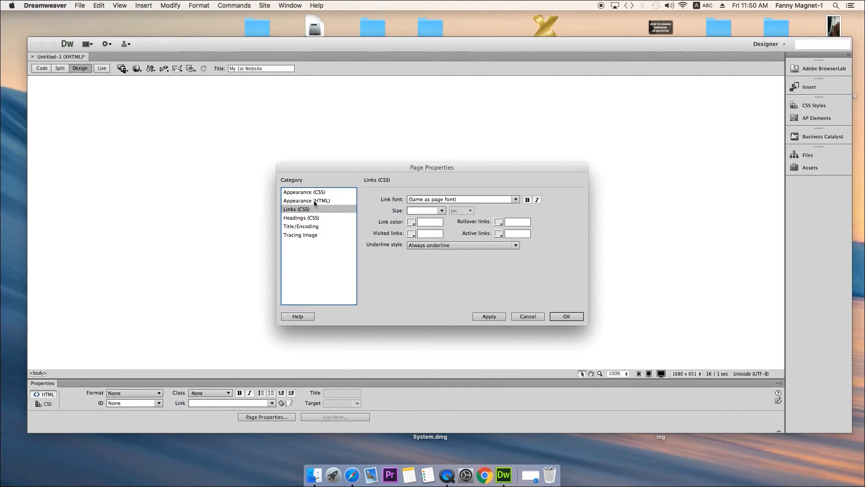
{"action": "left_click", "coordinate": [317, 201]}
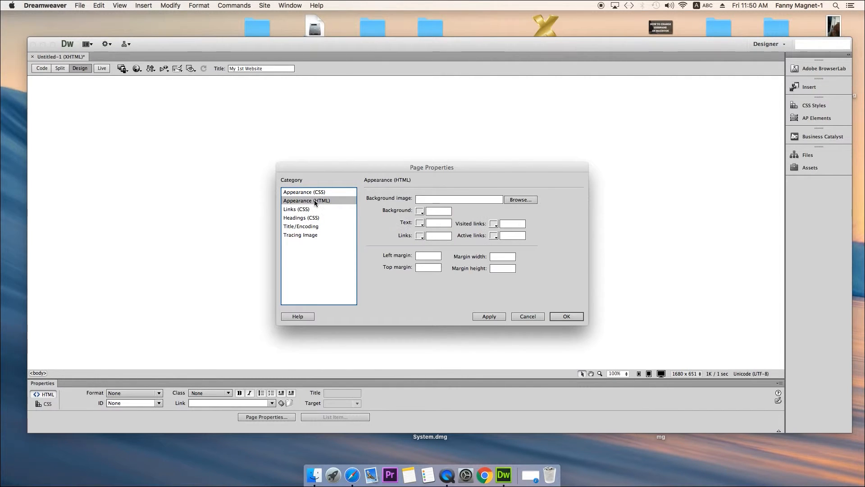
- Set the page's HTML colours: background #00CC99, text #000000, links #CC0000 and active links #CCCC33
{"action": "left_click", "coordinate": [421, 212]}
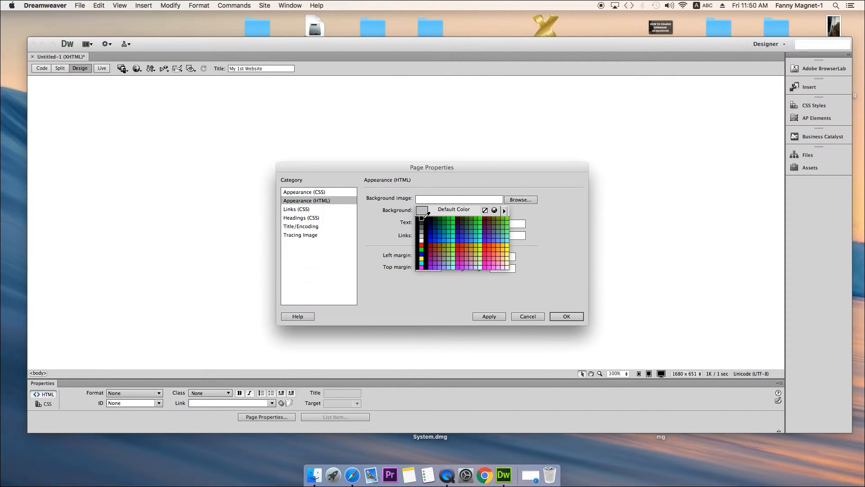
{"action": "left_click", "coordinate": [448, 231]}
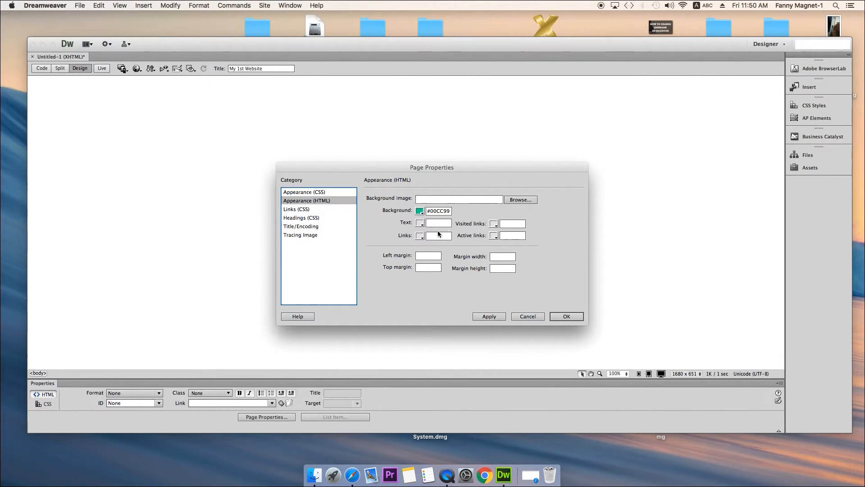
{"action": "left_click", "coordinate": [420, 223]}
{"action": "left_click", "coordinate": [426, 231]}
{"action": "left_click", "coordinate": [422, 235]}
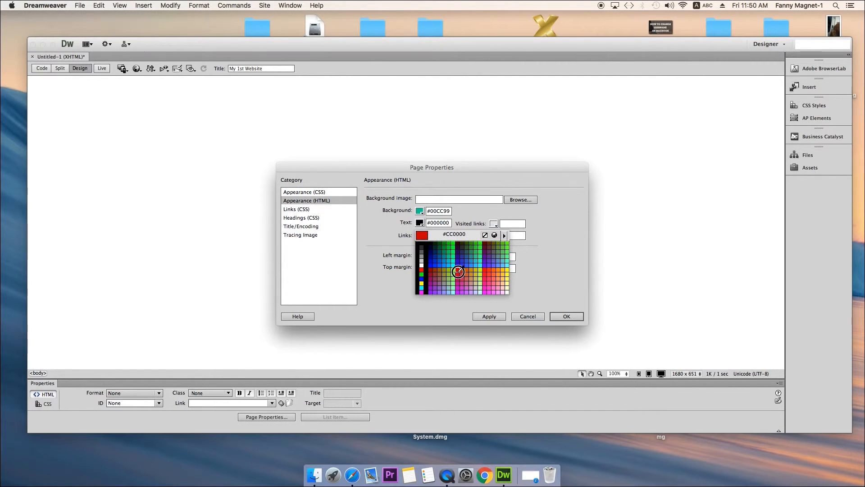
{"action": "left_click", "coordinate": [458, 270]}
{"action": "left_click", "coordinate": [494, 236]}
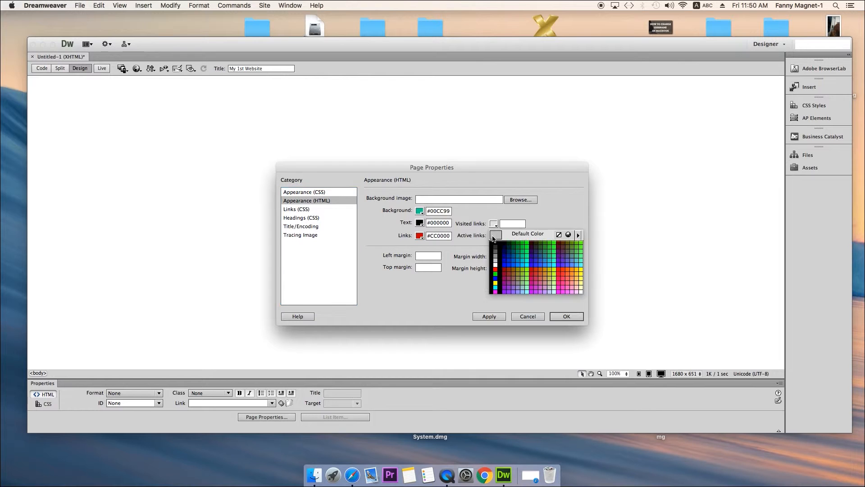
{"action": "left_click", "coordinate": [552, 269]}
{"action": "left_click", "coordinate": [567, 317]}
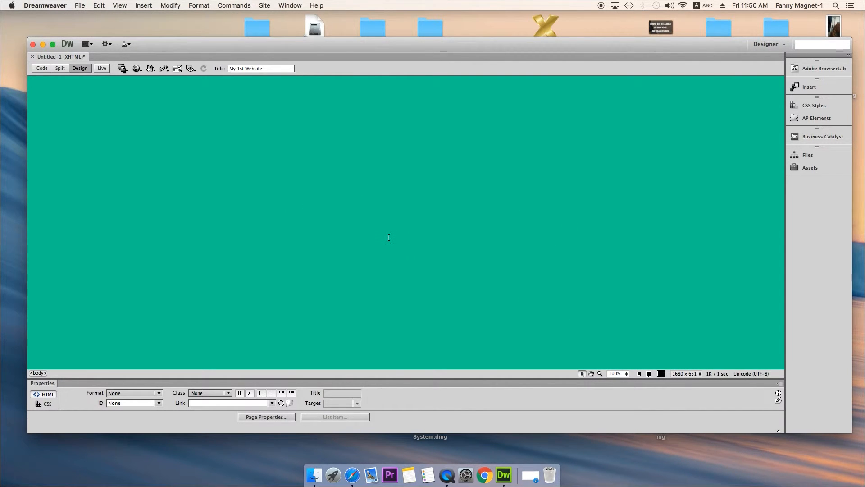
{"action": "left_click", "coordinate": [269, 416]}
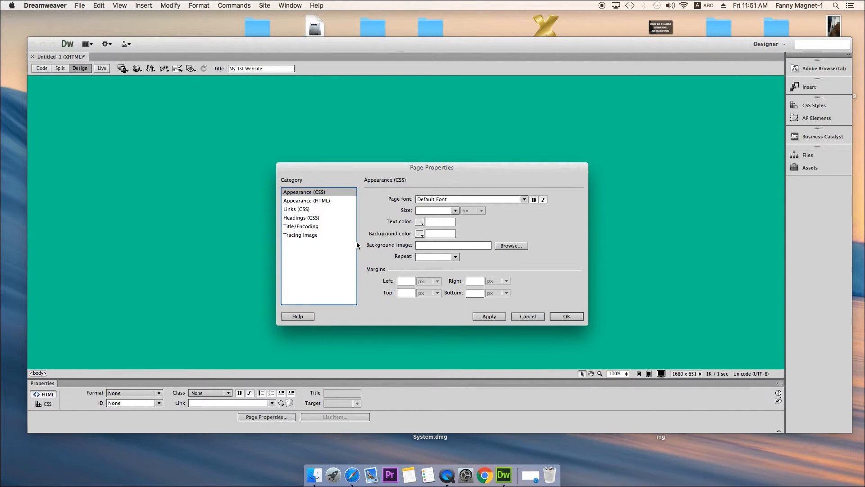
{"action": "left_click", "coordinate": [530, 316]}
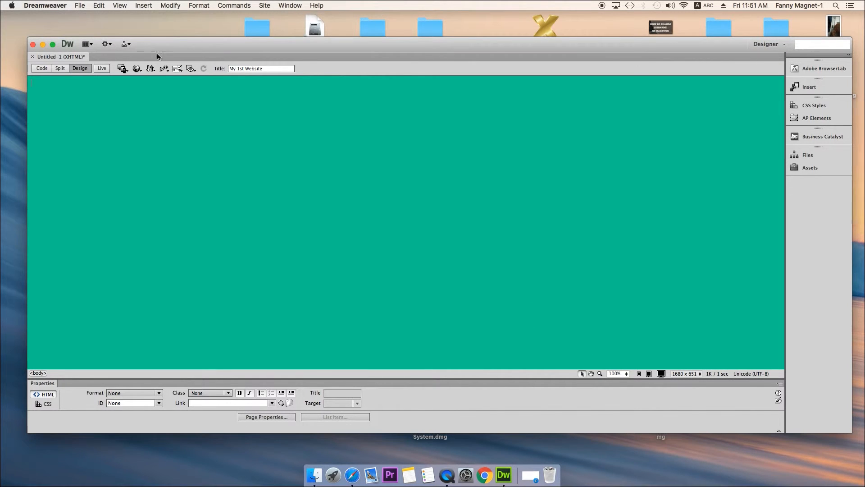
- Insert a table with 3 rows and 3 columns, 90 percent wide, with border thickness 0
{"action": "left_click", "coordinate": [144, 7]}
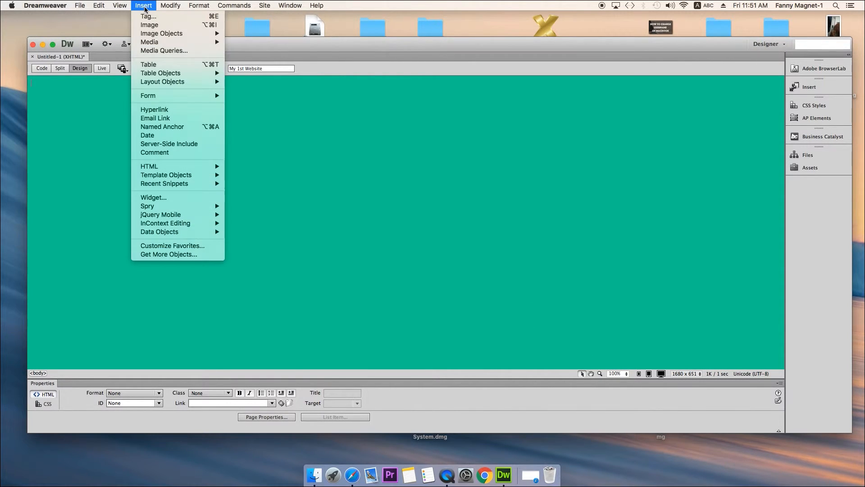
{"action": "left_click", "coordinate": [168, 66]}
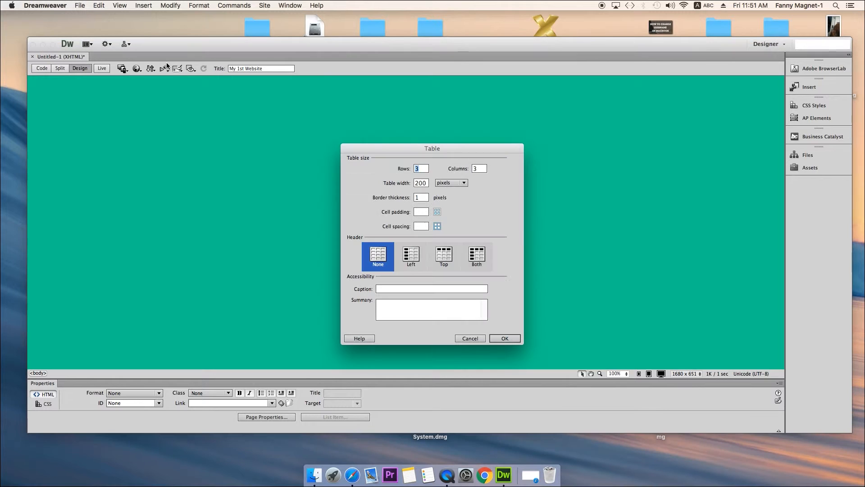
{"action": "left_click", "coordinate": [427, 183]}
{"action": "left_click", "coordinate": [450, 183]}
{"action": "left_click", "coordinate": [455, 173]}
{"action": "left_click_drag", "start_coordinate": [428, 185], "coordinate": [412, 185]}
{"action": "type", "text": "90"}
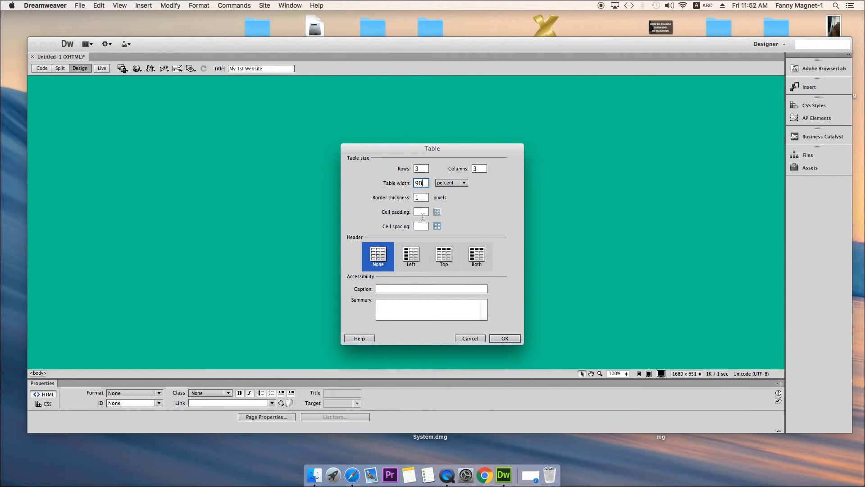
{"action": "double_click", "coordinate": [422, 198]}
{"action": "type", "text": "0"}
{"action": "left_click", "coordinate": [502, 339]}
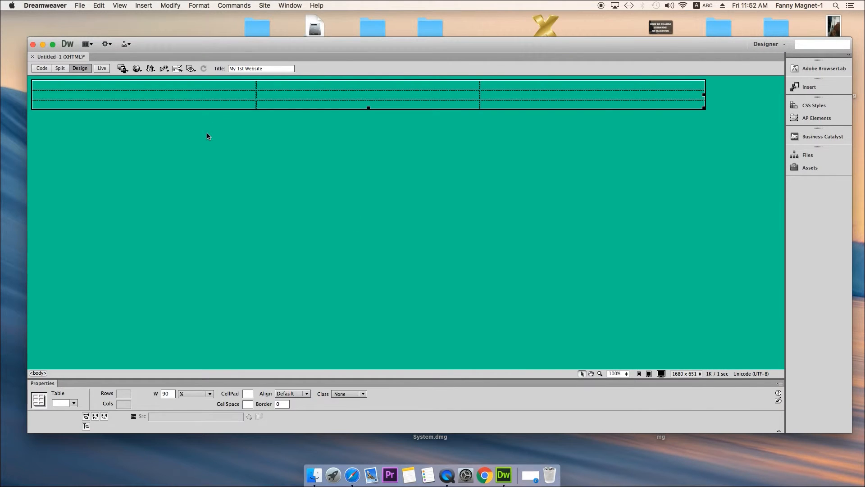
- Examine the table's cell layout by selecting its middle column and the cells of its first row
{"action": "left_click", "coordinate": [208, 135]}
{"action": "left_click", "coordinate": [49, 85]}
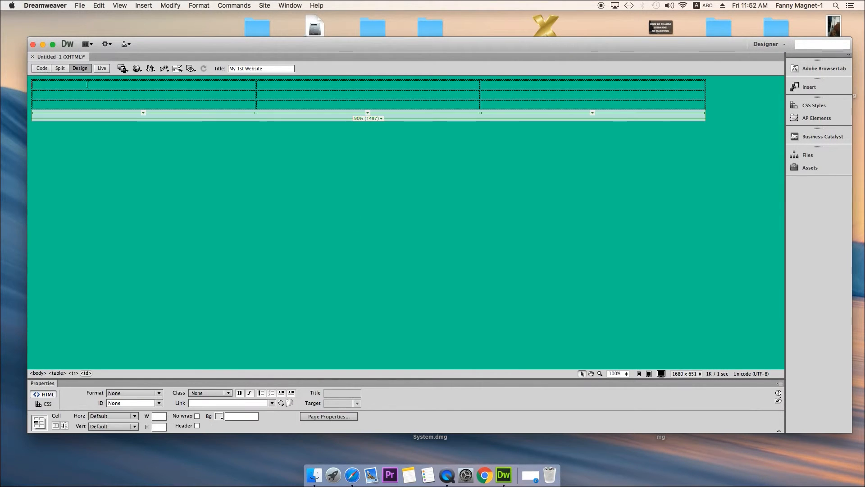
{"action": "left_click", "coordinate": [303, 78]}
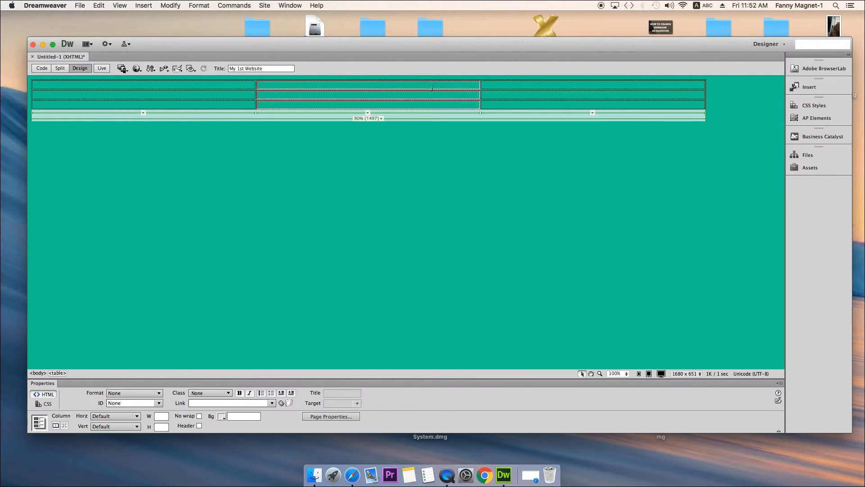
{"action": "left_click", "coordinate": [237, 86]}
{"action": "left_click", "coordinate": [238, 85]}
{"action": "left_click", "coordinate": [243, 84]}
{"action": "left_click_drag", "start_coordinate": [247, 84], "coordinate": [508, 89]}
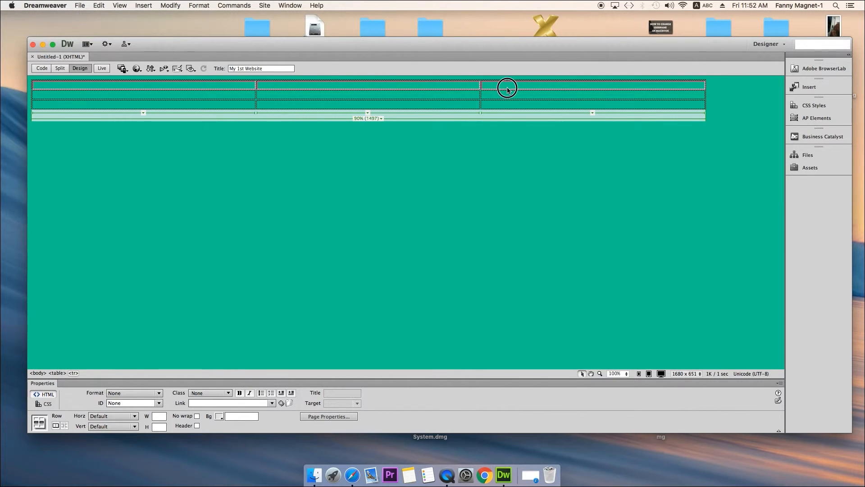
{"action": "left_click", "coordinate": [208, 87]}
{"action": "left_click_drag", "start_coordinate": [209, 86], "coordinate": [515, 85]}
- Enter "Content :" in the table's first cell and fill the cell with several lines of pasted copies
{"action": "left_click", "coordinate": [230, 86]}
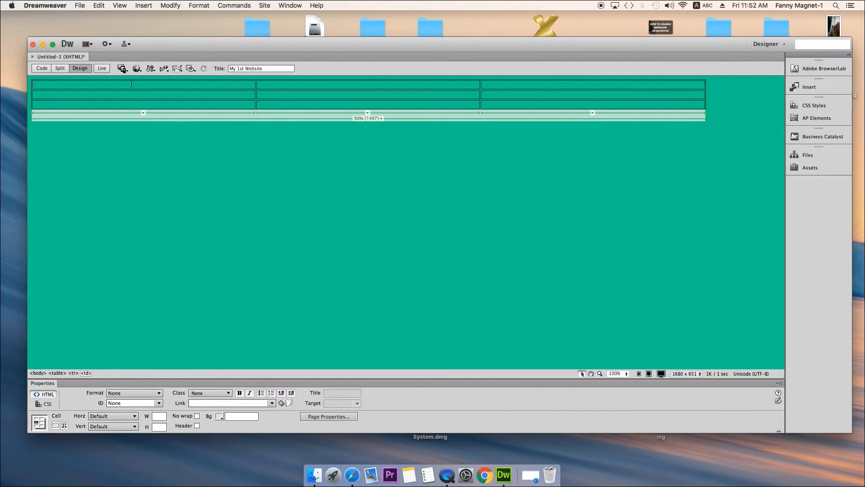
{"action": "type", "text": "C"}
{"action": "left_click_drag", "start_coordinate": [78, 87], "coordinate": [4, 84]}
{"action": "key", "text": "super+c"}
{"action": "left_click", "coordinate": [103, 84]}
{"action": "key", "text": "super+v"}
{"action": "key", "text": "super+v"}
{"action": "key", "text": "super+v"}
{"action": "key", "text": "super+v"}
{"action": "key", "text": "super+v"}
{"action": "key", "text": "super+v"}
{"action": "key", "text": "super+v"}
{"action": "key", "text": "super+v"}
{"action": "key", "text": "super+v"}
{"action": "key", "text": "super+v"}
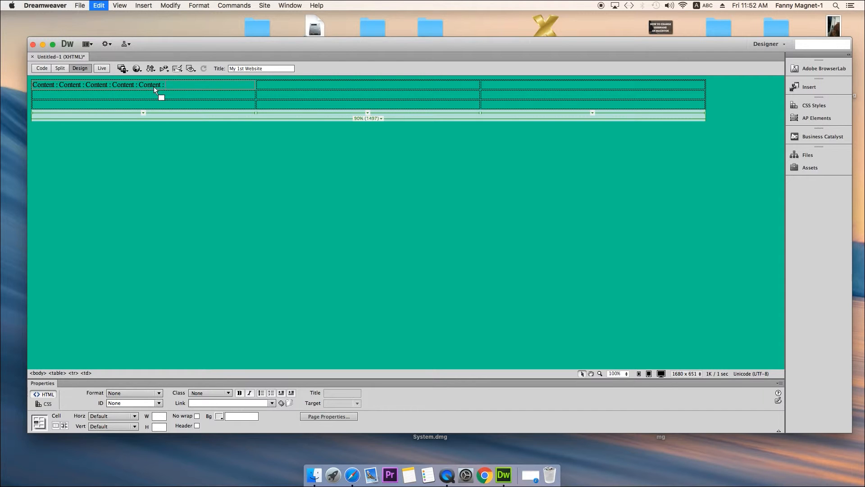
{"action": "key", "text": "super+v"}
{"action": "key", "text": "super+v"}
{"action": "key", "text": "super+v"}
{"action": "key", "text": "super+v"}
{"action": "key", "text": "super+v"}
{"action": "key", "text": "super+v"}
{"action": "key", "text": "super+v"}
{"action": "key", "text": "super+v"}
{"action": "key", "text": "super+v"}
{"action": "key", "text": "super+v"}
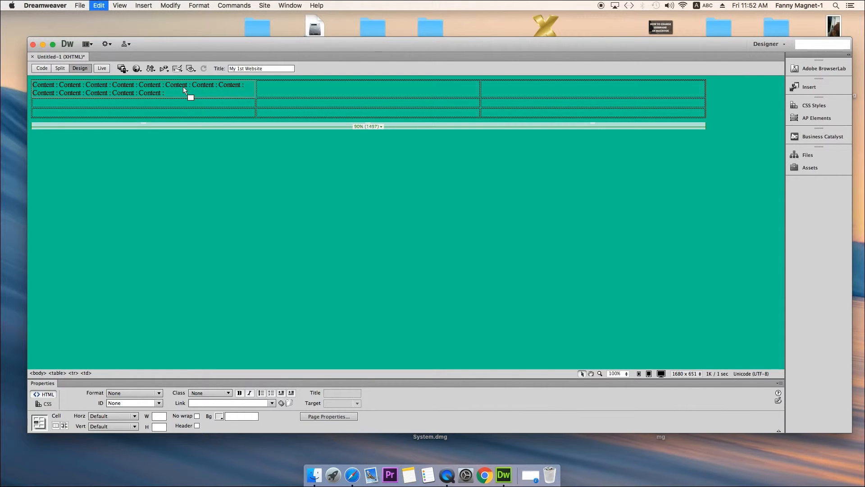
{"action": "key", "text": "super+v"}
{"action": "key", "text": "super+v"}
{"action": "key", "text": "super+v"}
{"action": "key", "text": "super+v"}
{"action": "key", "text": "super+v"}
{"action": "key", "text": "super+v"}
{"action": "key", "text": "super+v"}
{"action": "key", "text": "super+v"}
{"action": "key", "text": "super+v"}
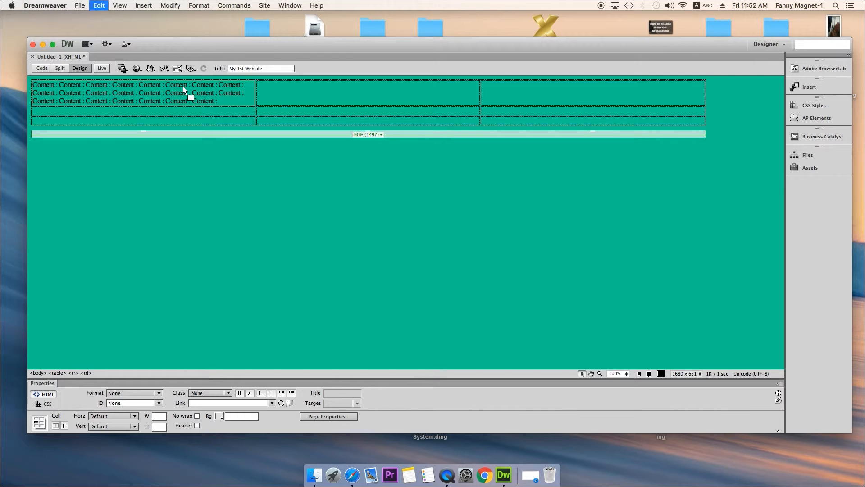
{"action": "key", "text": "super+v"}
{"action": "key", "text": "super+v"}
{"action": "key", "text": "super+v"}
{"action": "key", "text": "super+v"}
{"action": "key", "text": "super+v"}
{"action": "key", "text": "super+v"}
{"action": "key", "text": "super+v"}
{"action": "key", "text": "super+v"}
{"action": "key", "text": "super+v"}
{"action": "key", "text": "super+v"}
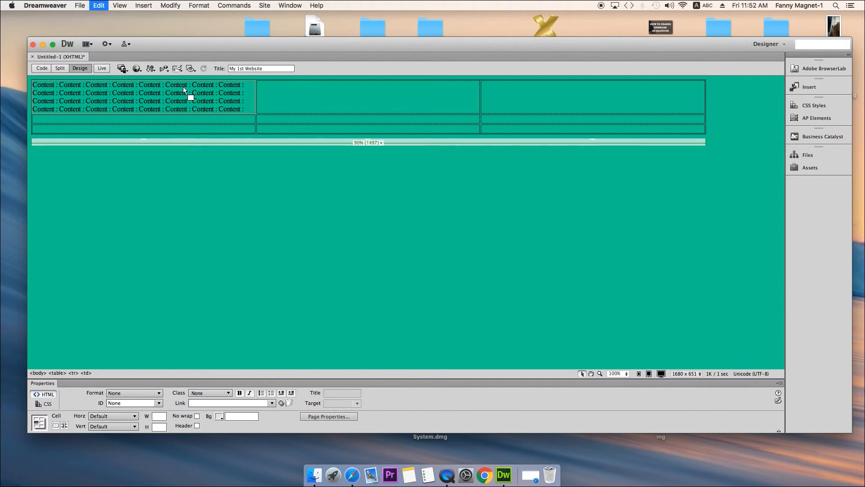
{"action": "key", "text": "super+v"}
{"action": "key", "text": "super+v"}
{"action": "key", "text": "super+v"}
{"action": "key", "text": "super+v"}
{"action": "key", "text": "super+v"}
{"action": "key", "text": "super+v"}
{"action": "key", "text": "super+v"}
{"action": "key", "text": "super+v"}
{"action": "key", "text": "super+v"}
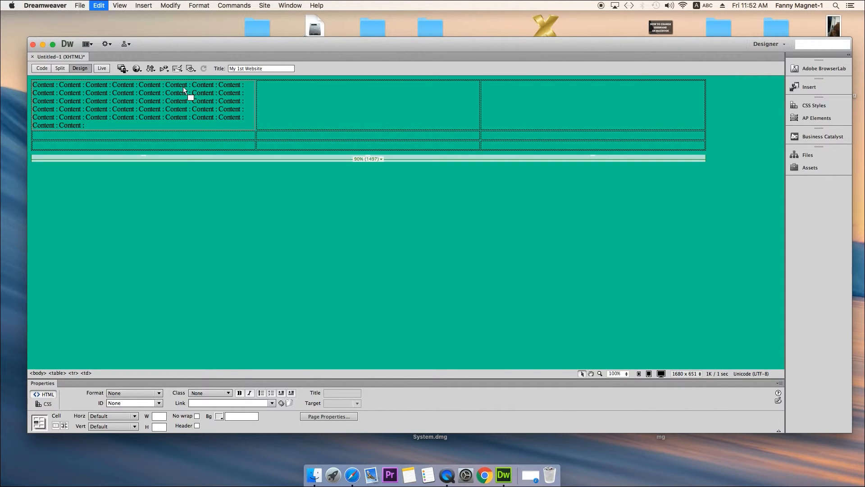
{"action": "key", "text": "super+v"}
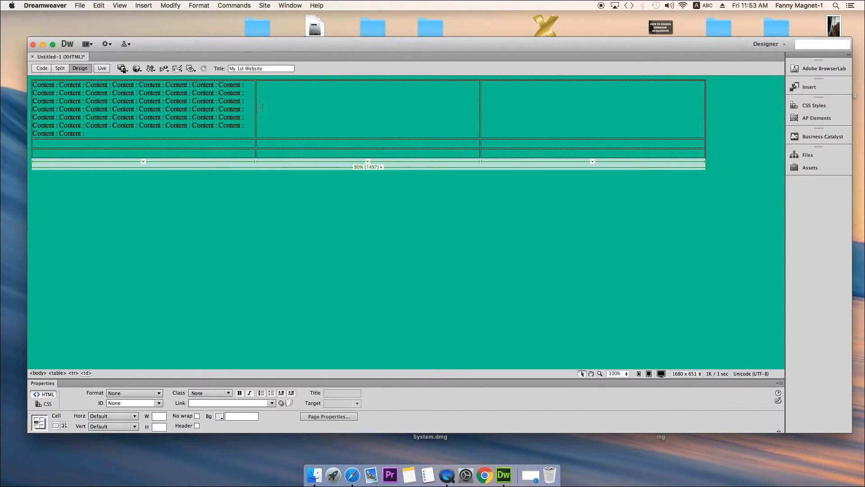
- Insert the image photo from the Desktop into the middle cell of the table's first row, without alternate text
{"action": "left_click", "coordinate": [274, 100]}
{"action": "left_click", "coordinate": [144, 6]}
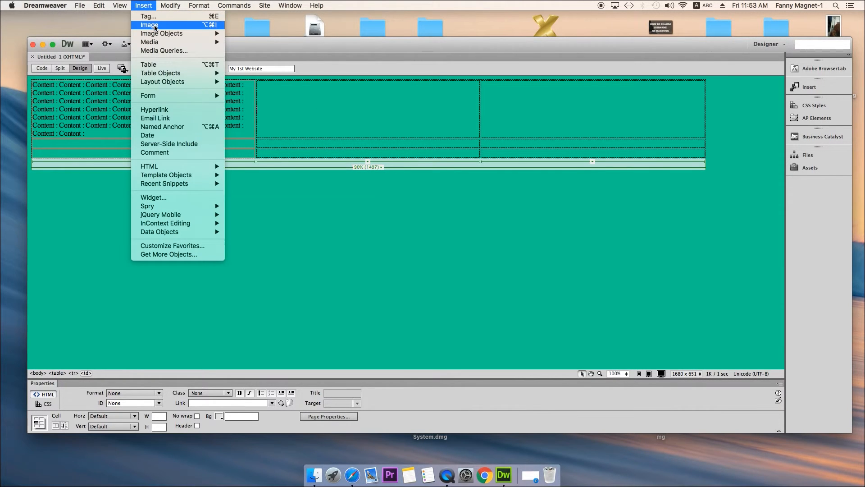
{"action": "left_click", "coordinate": [154, 25]}
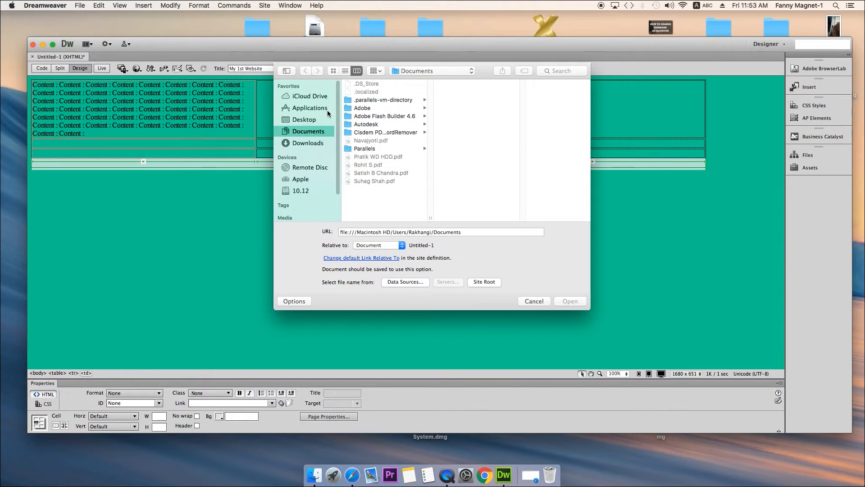
{"action": "left_click", "coordinate": [308, 121]}
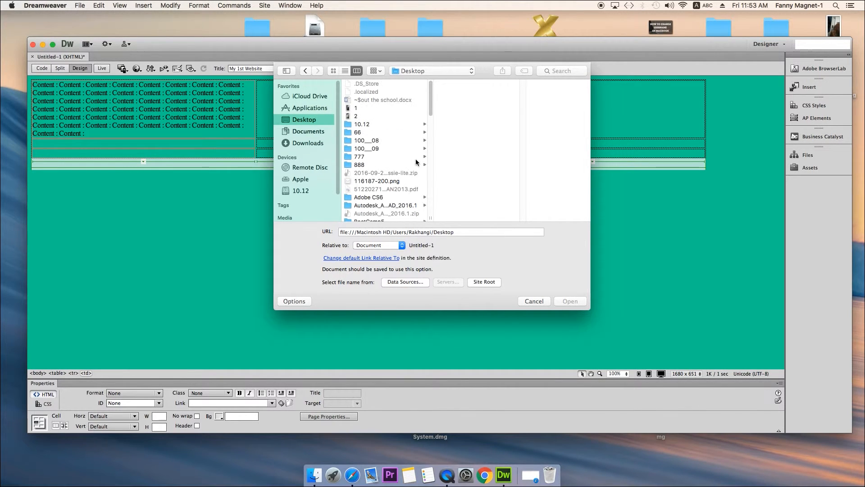
{"action": "left_click_drag", "start_coordinate": [430, 87], "coordinate": [427, 181]}
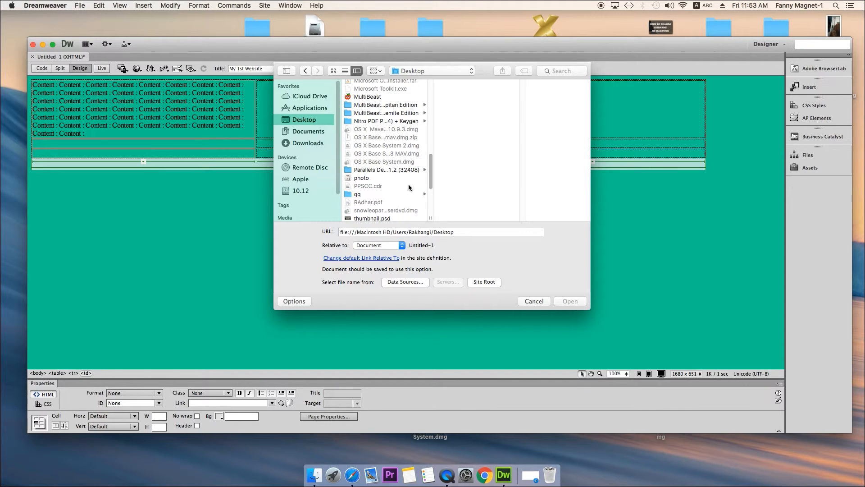
{"action": "left_click", "coordinate": [364, 178]}
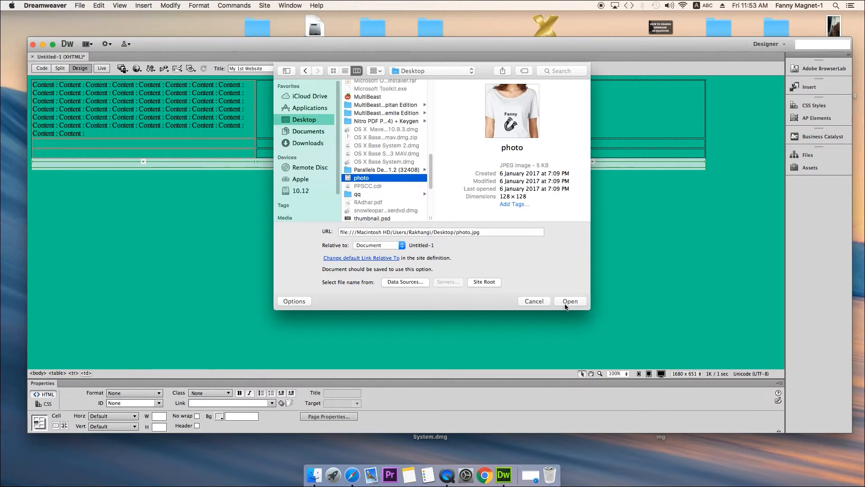
{"action": "left_click", "coordinate": [569, 301]}
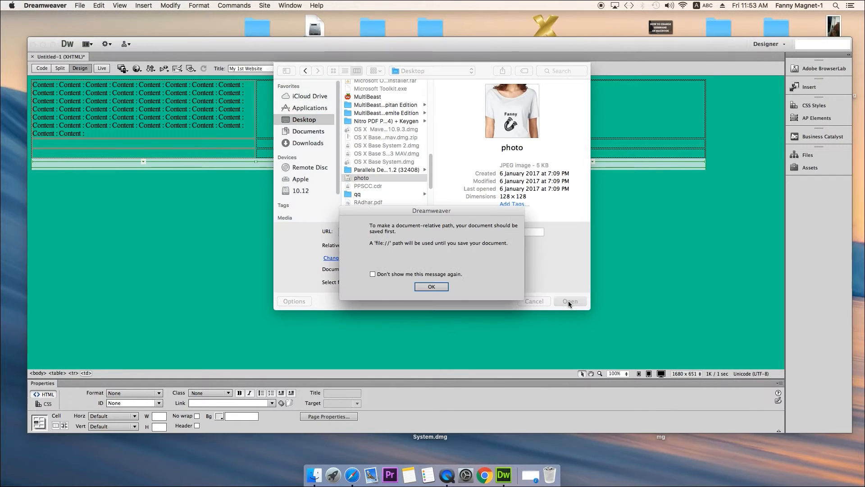
{"action": "left_click", "coordinate": [441, 288]}
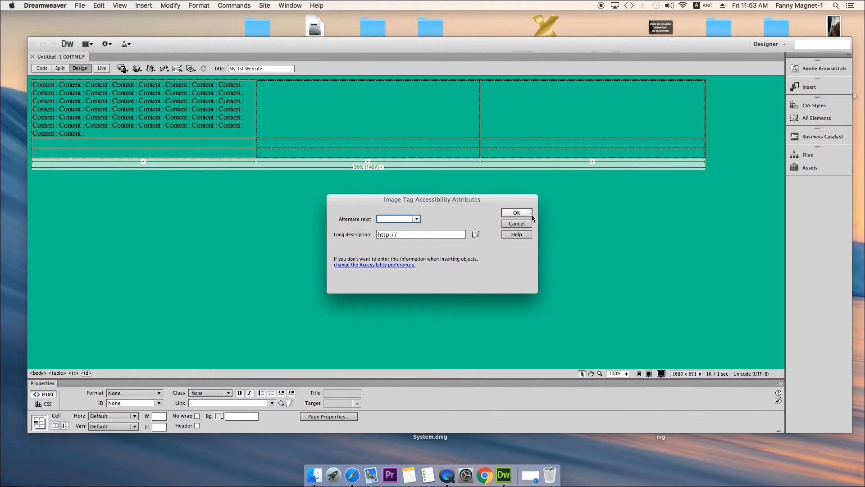
{"action": "left_click", "coordinate": [529, 214]}
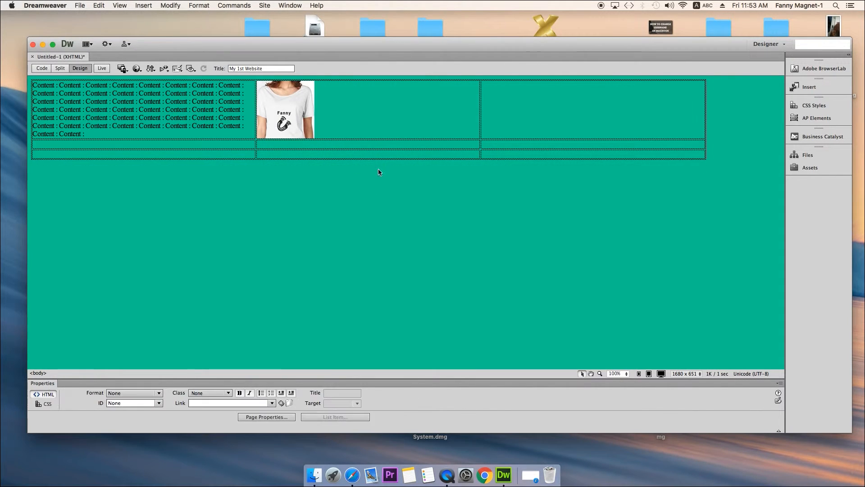
- Delete the photo from the middle cell of the table's first row
{"action": "left_click", "coordinate": [363, 132]}
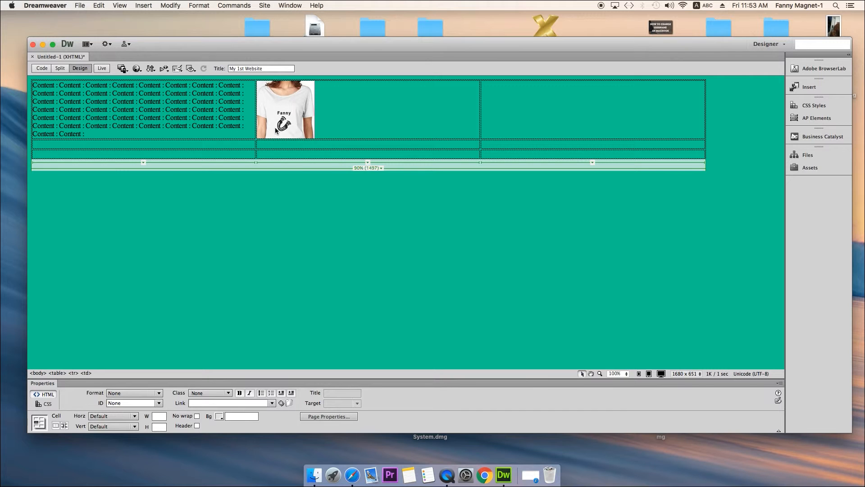
{"action": "left_click_drag", "start_coordinate": [338, 45], "coordinate": [466, 86]}
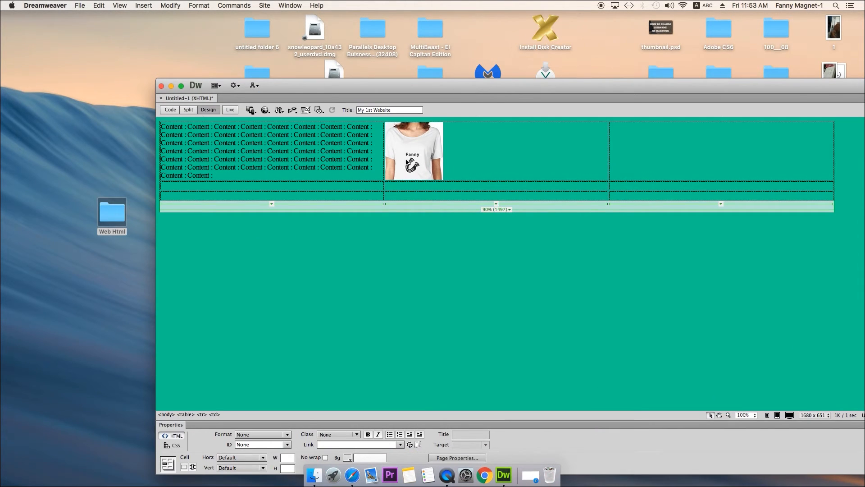
{"action": "left_click", "coordinate": [407, 162]}
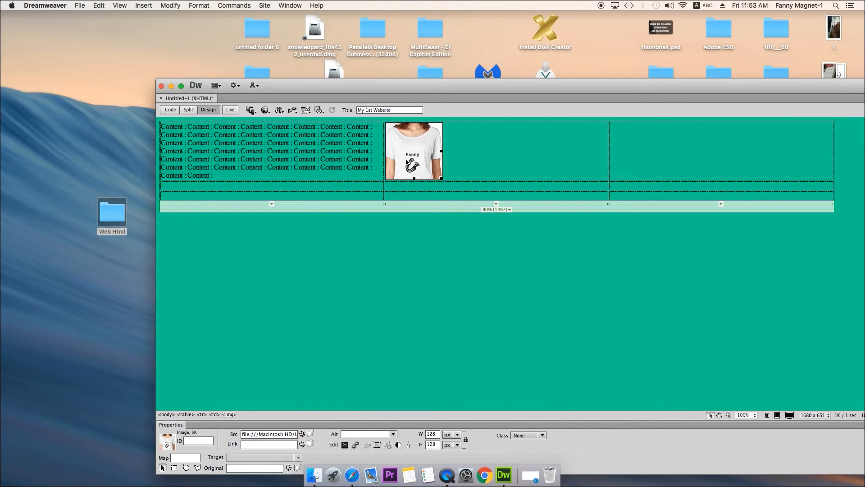
{"action": "key", "text": "Delete"}
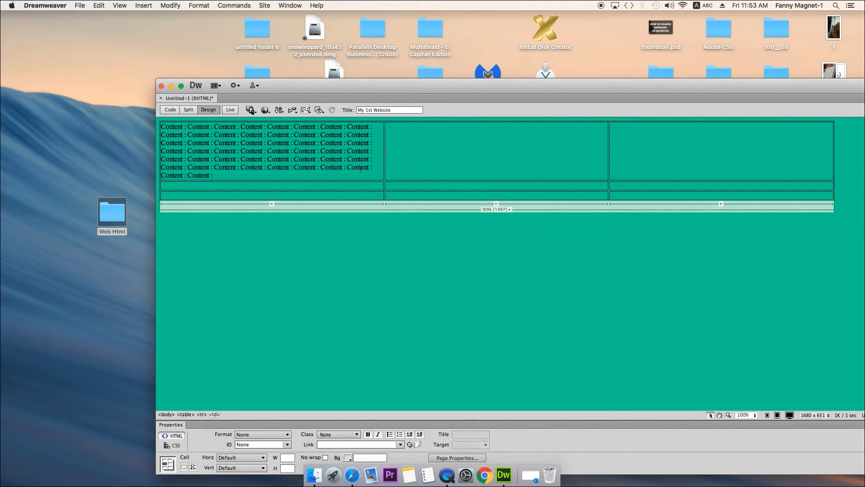
- Create a folder named Images inside the desktop's Web Html folder and place it beside Read Me.html
{"action": "left_click_drag", "start_coordinate": [112, 207], "coordinate": [77, 89]}
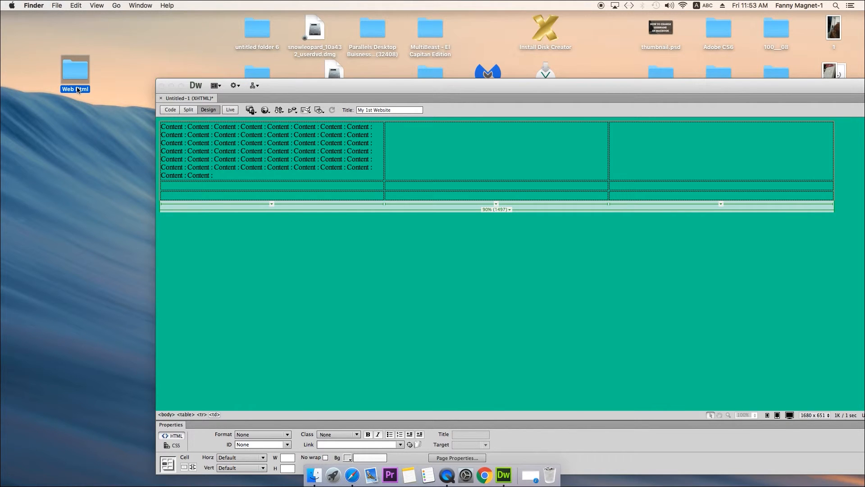
{"action": "double_click", "coordinate": [68, 69]}
{"action": "right_click", "coordinate": [537, 163]}
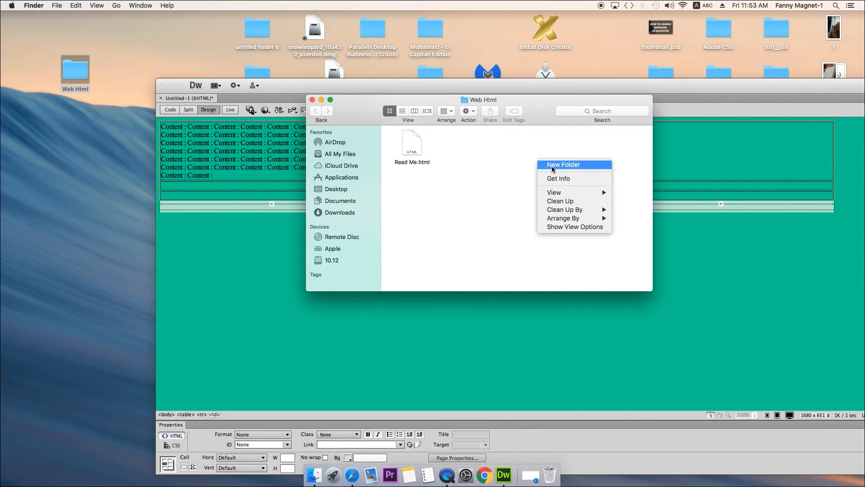
{"action": "left_click", "coordinate": [551, 166]}
{"action": "type", "text": "Images"}
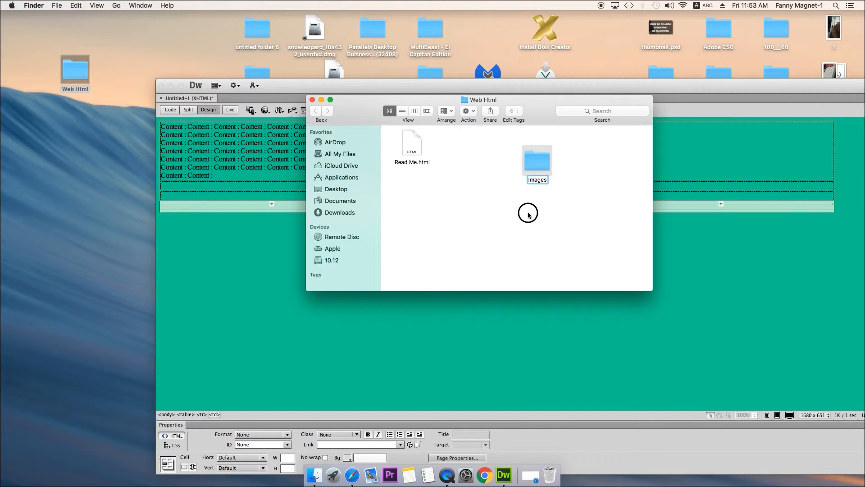
{"action": "key", "text": "Return"}
{"action": "left_click_drag", "start_coordinate": [535, 167], "coordinate": [459, 145]}
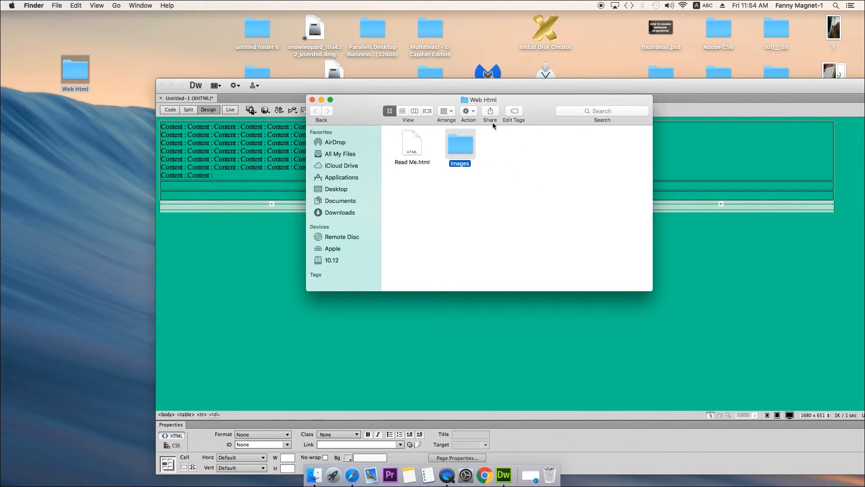
- Copy the image photo from the desktop into the Images folder
{"action": "left_click", "coordinate": [172, 87]}
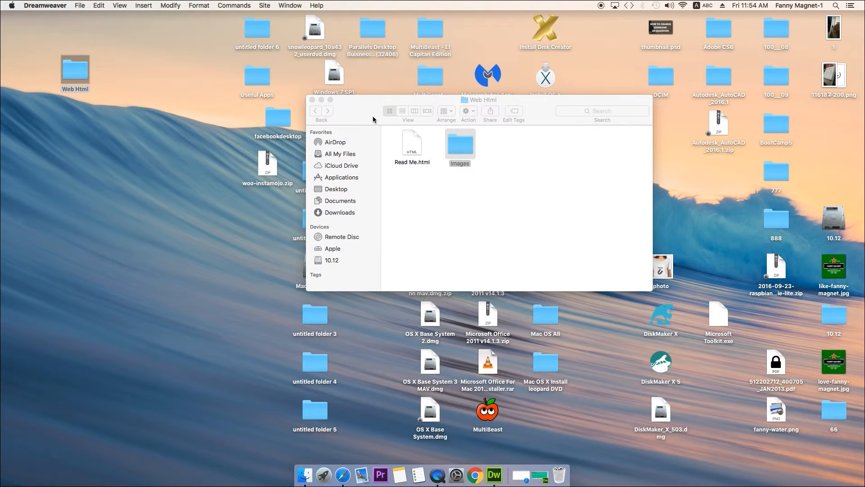
{"action": "left_click_drag", "start_coordinate": [370, 102], "coordinate": [233, 106]}
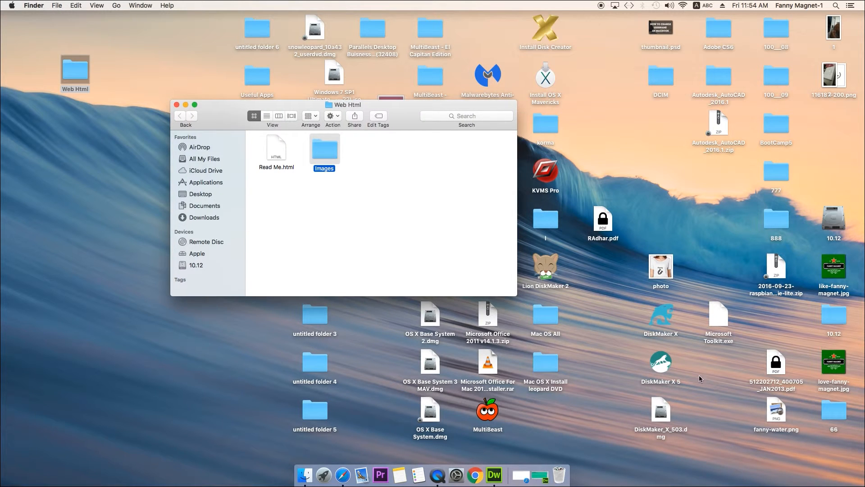
{"action": "left_click", "coordinate": [661, 267]}
{"action": "key", "text": "super+c"}
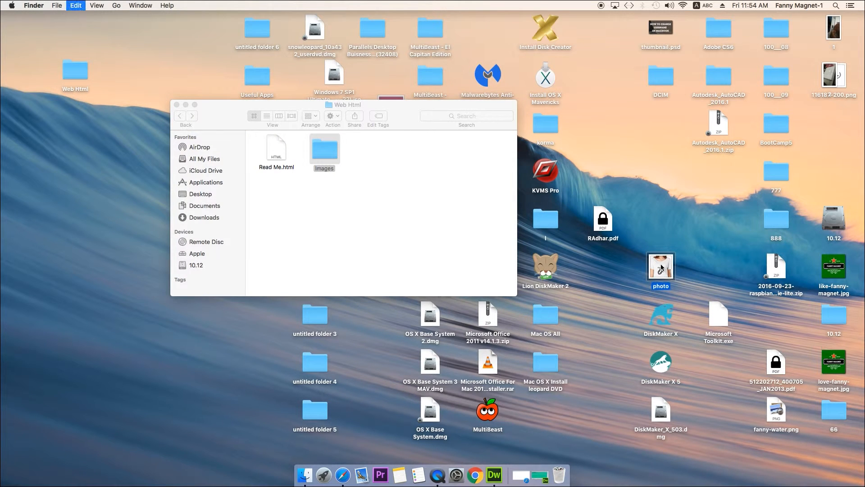
{"action": "double_click", "coordinate": [314, 168]}
{"action": "key", "text": "super+v"}
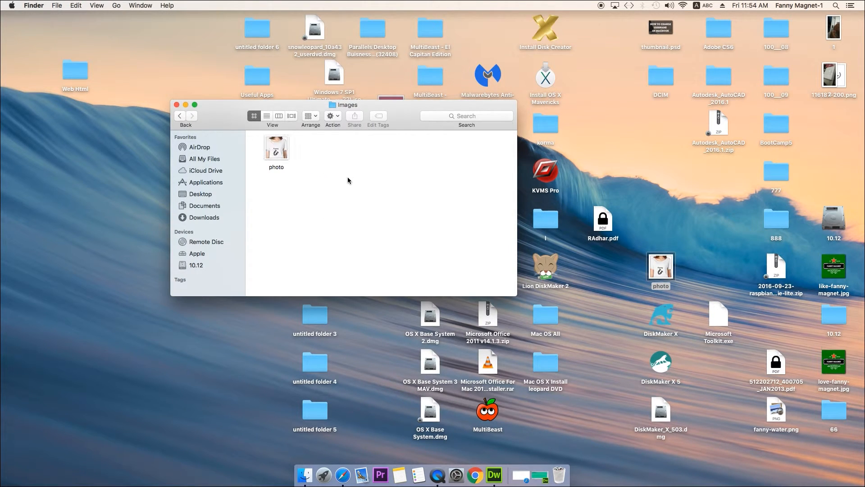
- Switch back to Dreamweaver and start inserting an image into the middle cell of the table's first row
{"action": "left_click", "coordinate": [496, 475]}
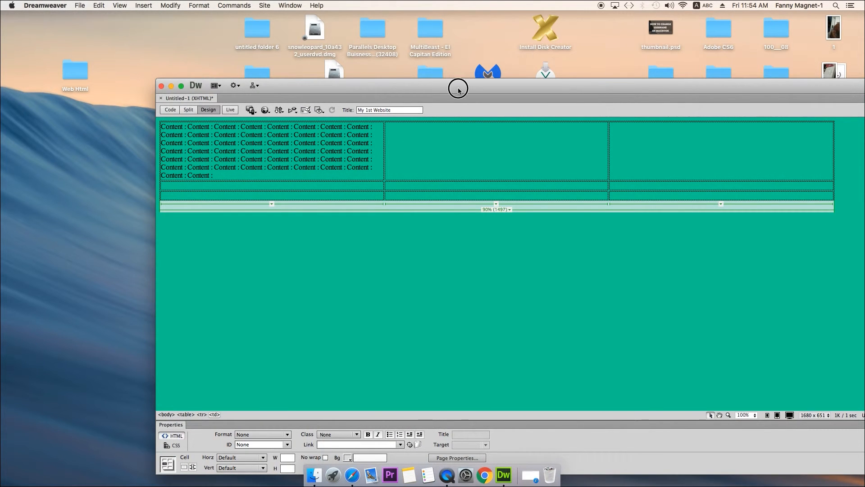
{"action": "left_click_drag", "start_coordinate": [459, 89], "coordinate": [576, 81]}
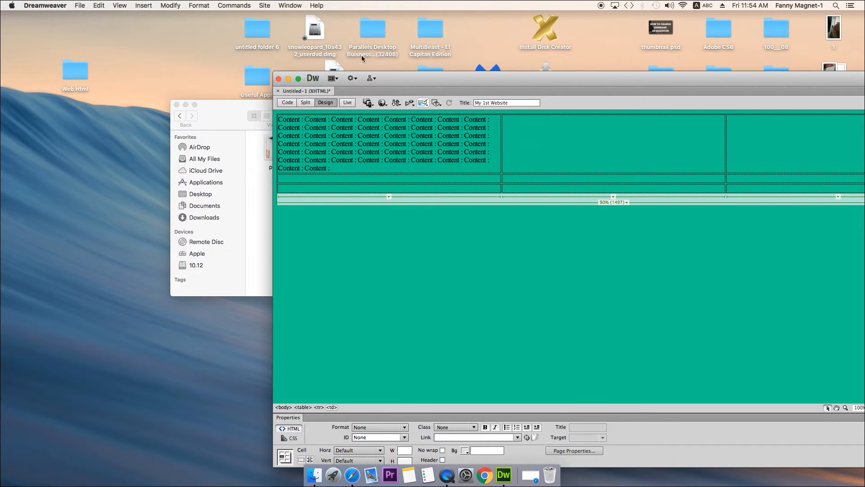
{"action": "left_click", "coordinate": [143, 5]}
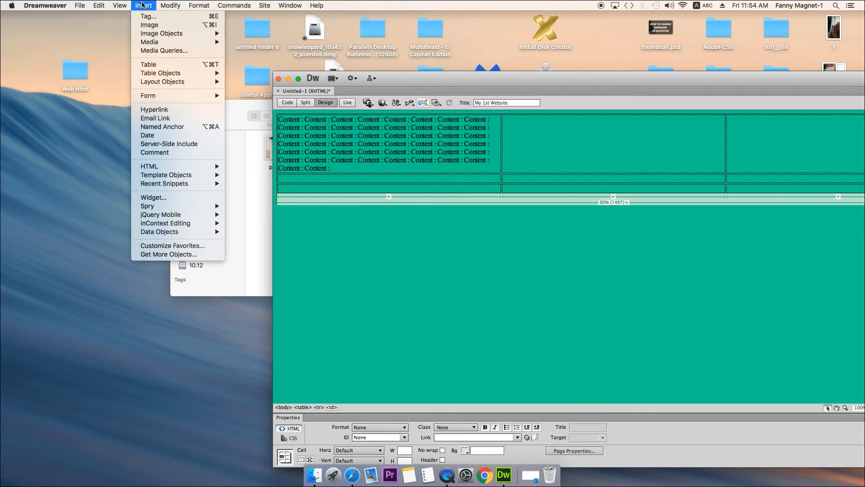
{"action": "left_click", "coordinate": [154, 26]}
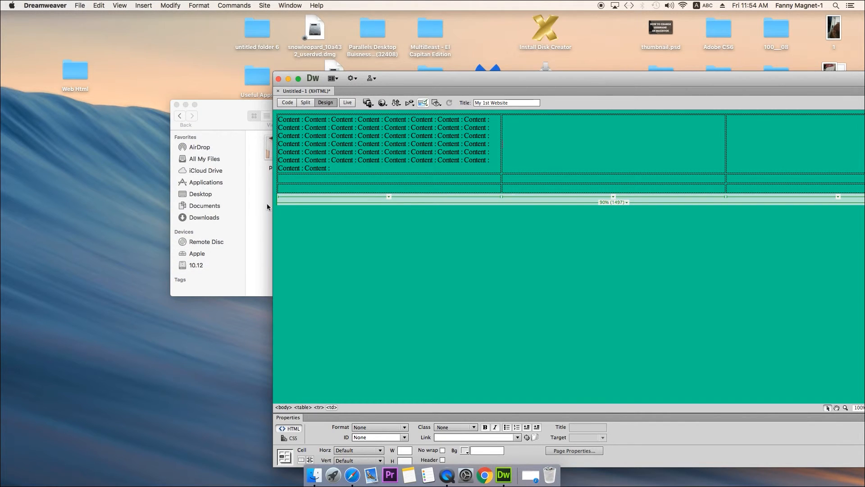
{"action": "left_click", "coordinate": [262, 198]}
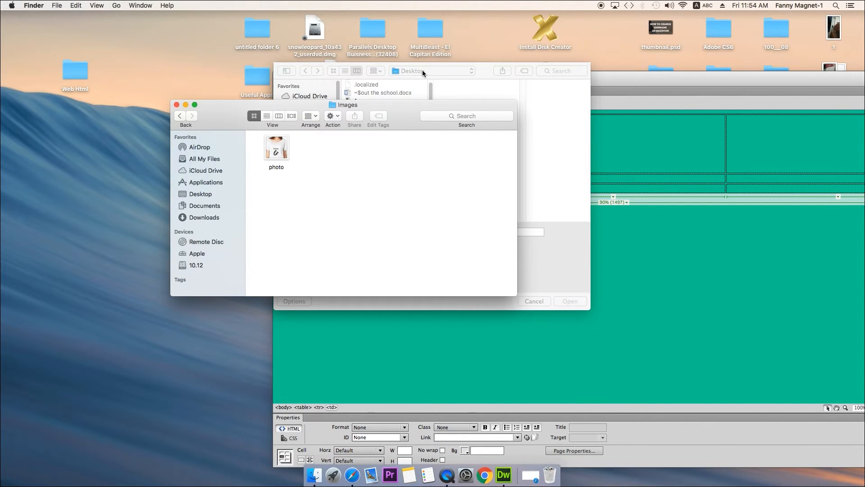
{"action": "left_click", "coordinate": [480, 74]}
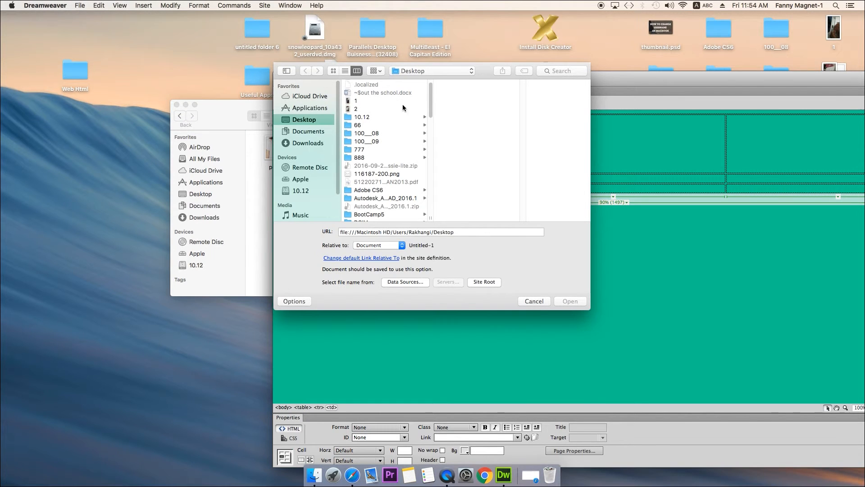
{"action": "left_click", "coordinate": [364, 142]}
{"action": "left_click", "coordinate": [366, 191]}
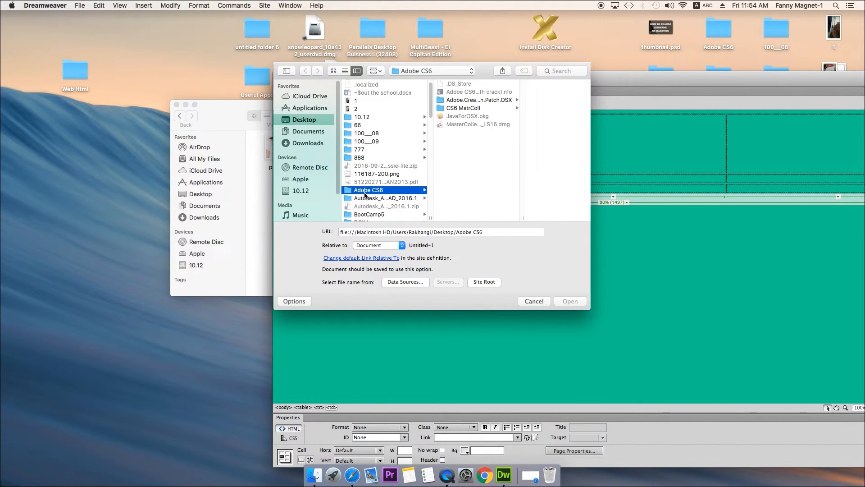
{"action": "left_click", "coordinate": [463, 109]}
{"action": "left_click_drag", "start_coordinate": [384, 218], "coordinate": [351, 217]}
- Choose photo from the Images folder within Web Html and insert it into the table without alternate text
{"action": "scroll", "coordinate": [373, 189], "scroll_direction": "down", "scroll_amount": 1}
{"action": "scroll", "coordinate": [374, 190], "scroll_direction": "down", "scroll_amount": 10}
{"action": "left_click", "coordinate": [375, 127]}
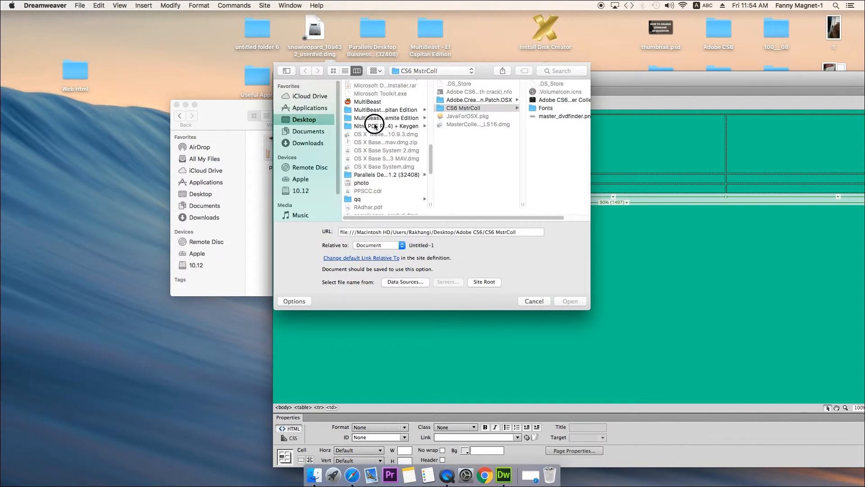
{"action": "scroll", "coordinate": [373, 175], "scroll_direction": "down", "scroll_amount": 5}
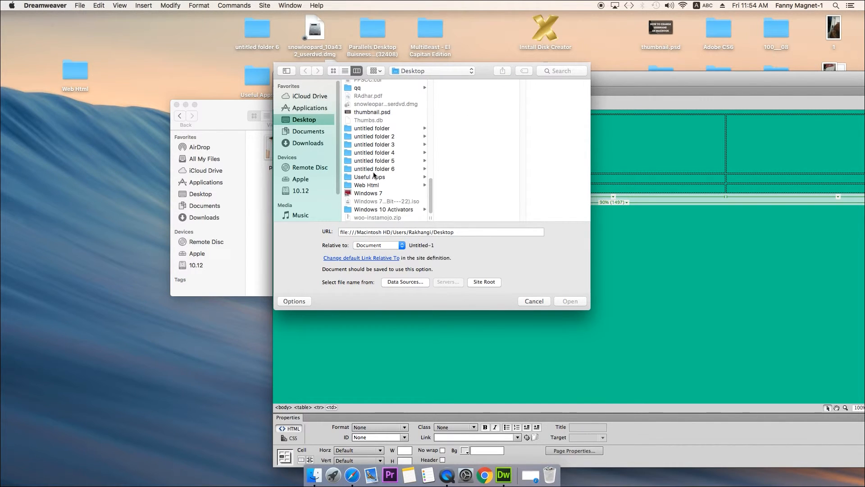
{"action": "left_click", "coordinate": [374, 177]}
{"action": "left_click", "coordinate": [373, 187]}
{"action": "left_click", "coordinate": [373, 186]}
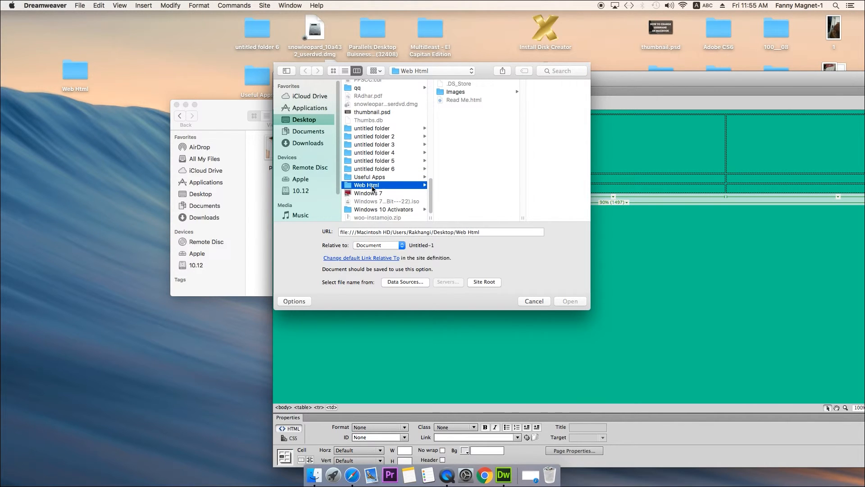
{"action": "left_click", "coordinate": [463, 93]}
{"action": "left_click", "coordinate": [517, 84]}
{"action": "left_click", "coordinate": [567, 303]}
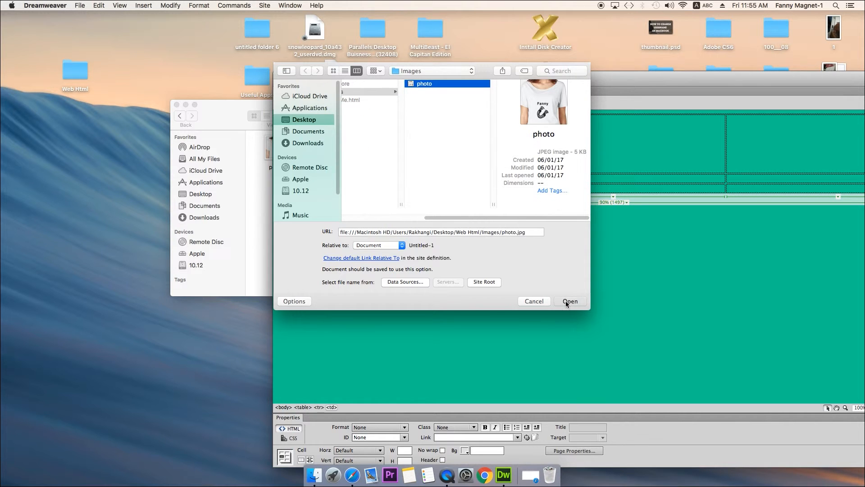
{"action": "left_click", "coordinate": [428, 284]}
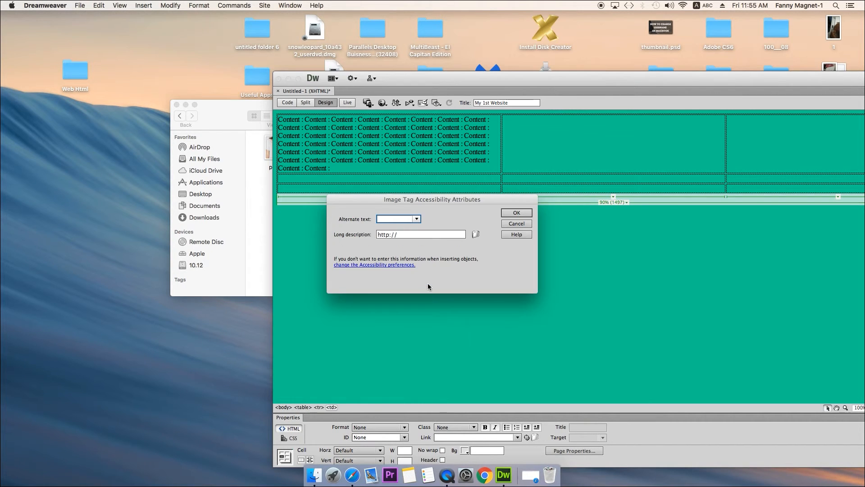
{"action": "left_click", "coordinate": [517, 214]}
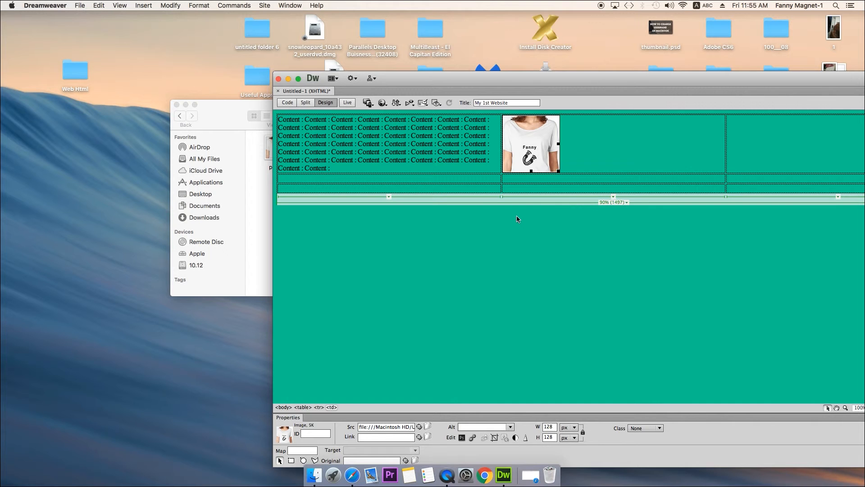
- Move the Dreamweaver window so the whole page fits on screen and place the cursor in the photo's cell
{"action": "left_click_drag", "start_coordinate": [596, 78], "coordinate": [351, 68]}
{"action": "left_click", "coordinate": [386, 212]}
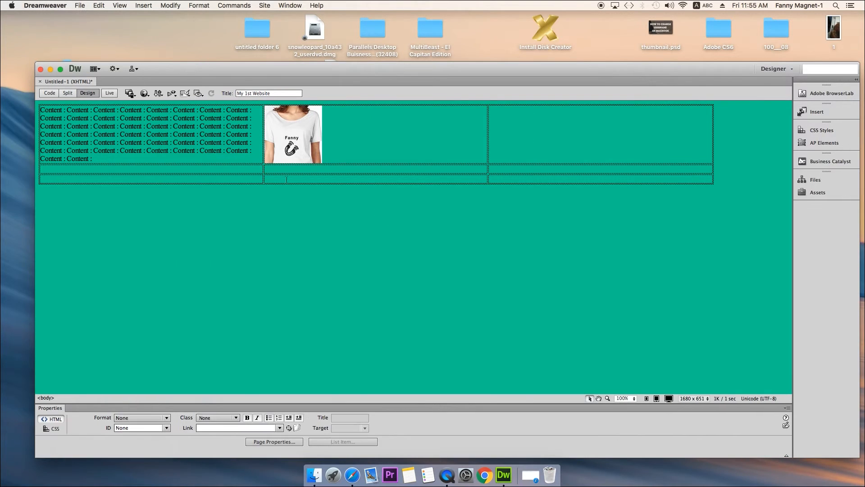
{"action": "left_click", "coordinate": [350, 146]}
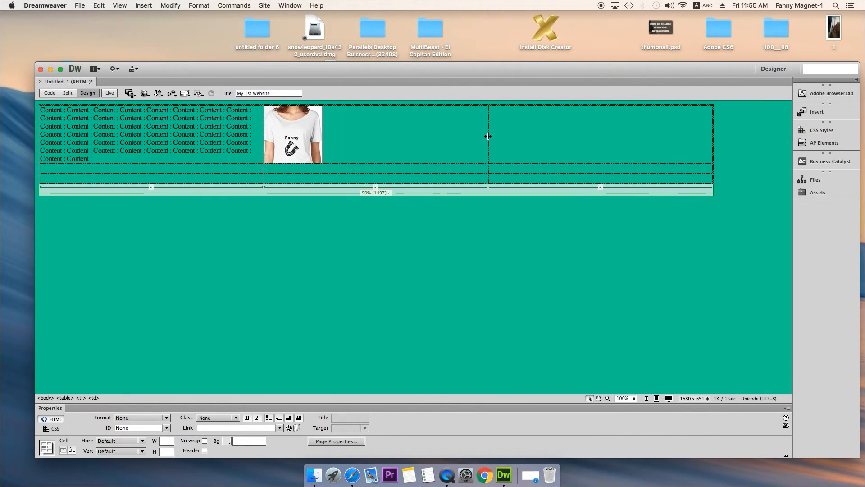
- Narrow the table's middle column to the photo's width and paste the first cell's text twice into the third cell
{"action": "left_click_drag", "start_coordinate": [488, 136], "coordinate": [322, 135]}
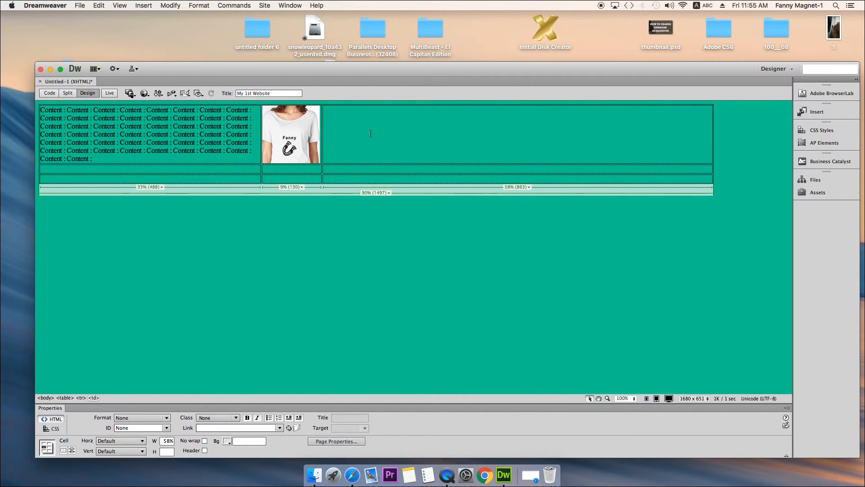
{"action": "left_click_drag", "start_coordinate": [96, 161], "coordinate": [37, 110]}
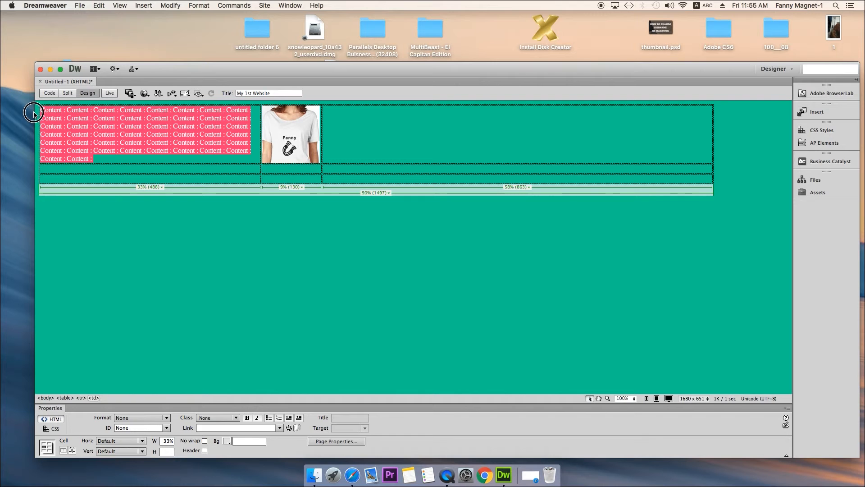
{"action": "key", "text": "super+c"}
{"action": "left_click", "coordinate": [373, 131]}
{"action": "key", "text": "super+v"}
{"action": "key", "text": "super+v"}
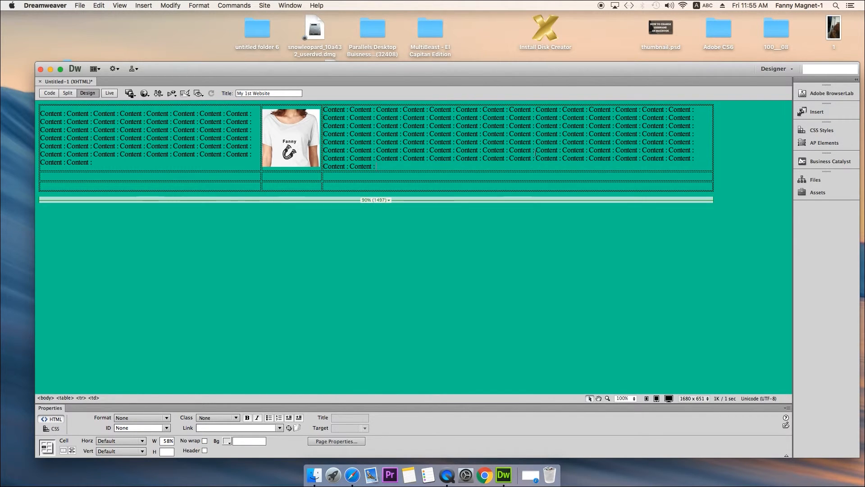
- Try the Heading 2 format on the third cell's text and return the format to None
{"action": "left_click_drag", "start_coordinate": [376, 167], "coordinate": [319, 116]}
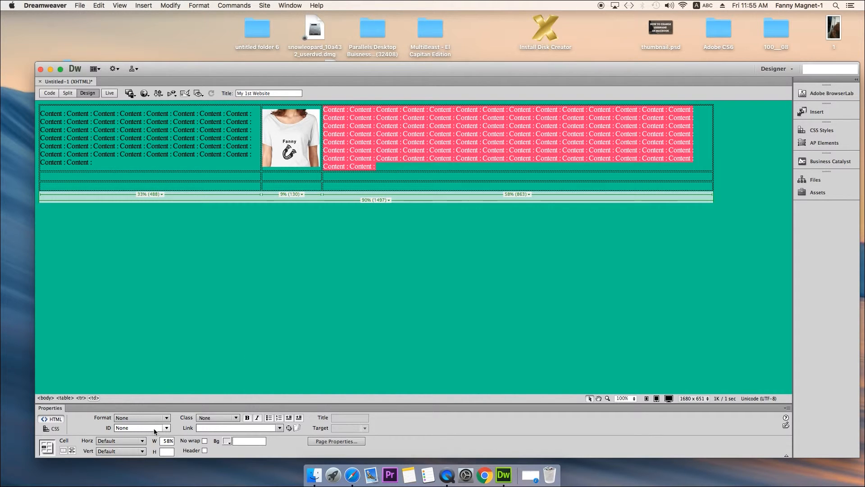
{"action": "left_click", "coordinate": [164, 418]}
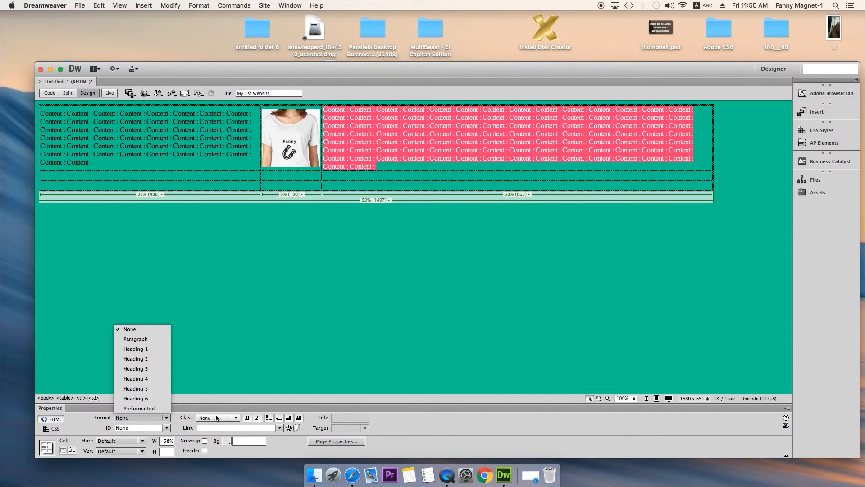
{"action": "left_click", "coordinate": [149, 358]}
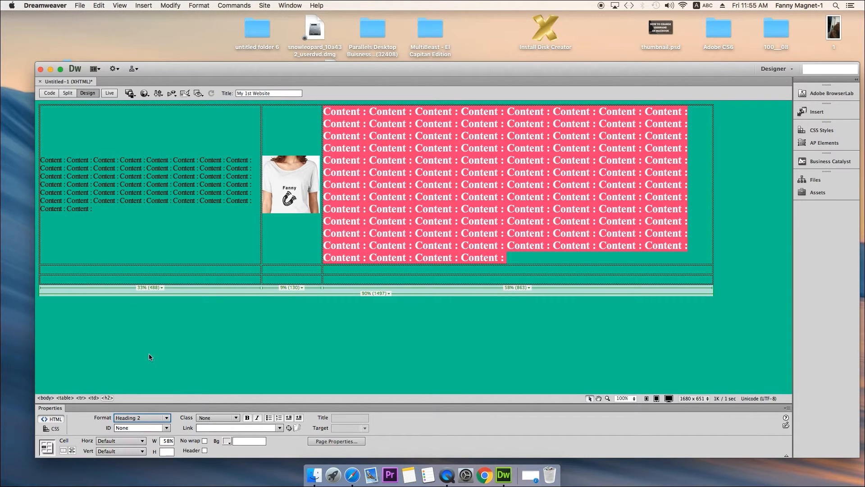
{"action": "left_click", "coordinate": [151, 419]}
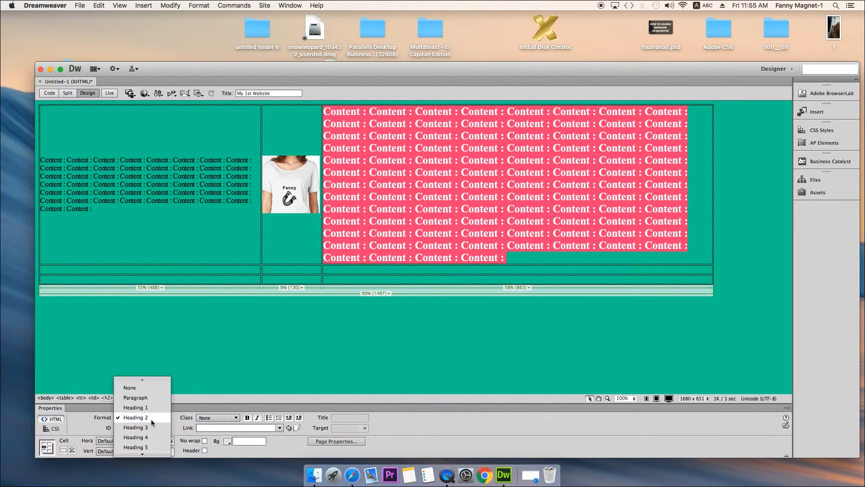
{"action": "left_click", "coordinate": [148, 390]}
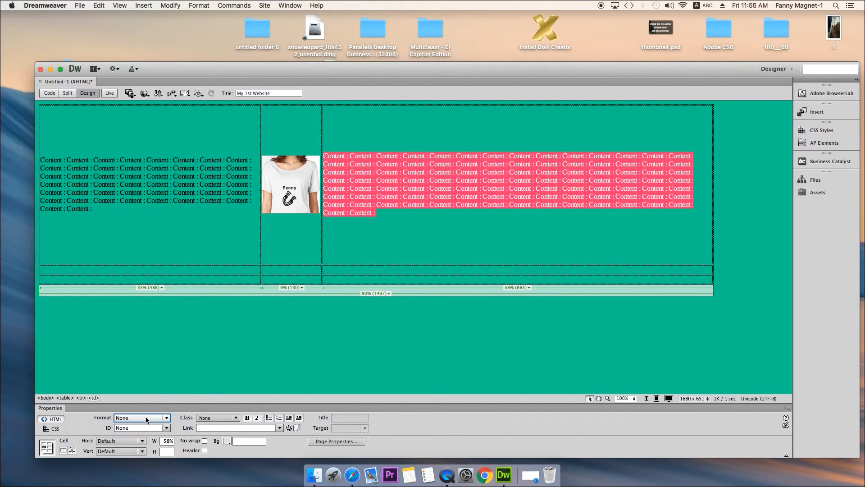
{"action": "left_click", "coordinate": [348, 299]}
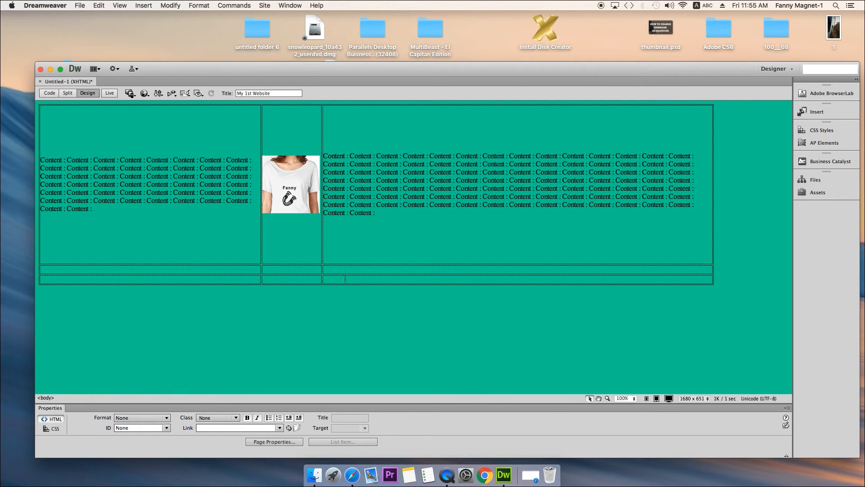
{"action": "left_click", "coordinate": [339, 256]}
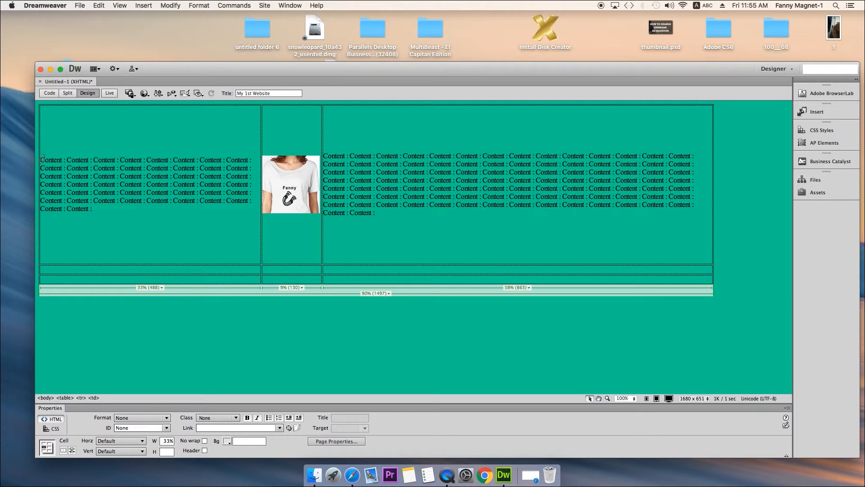
{"action": "left_click_drag", "start_coordinate": [42, 159], "coordinate": [125, 209]}
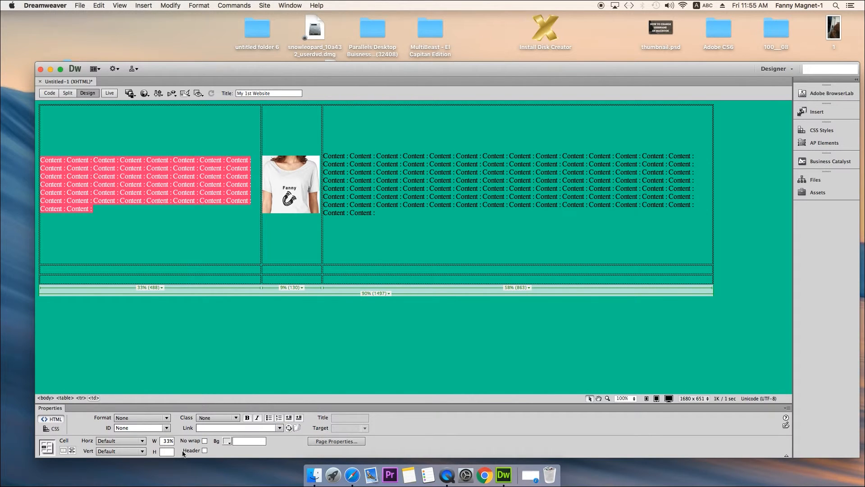
{"action": "left_click", "coordinate": [135, 237]}
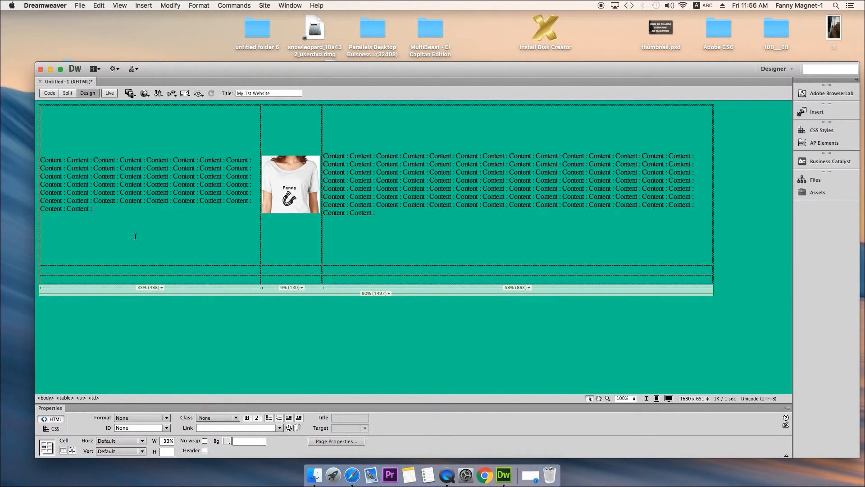
{"action": "left_click", "coordinate": [193, 271]}
{"action": "left_click", "coordinate": [261, 238]}
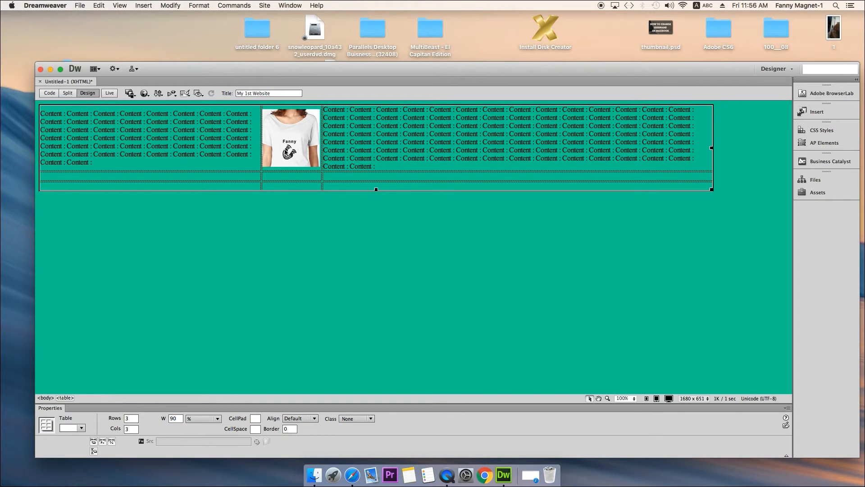
{"action": "left_click", "coordinate": [286, 153]}
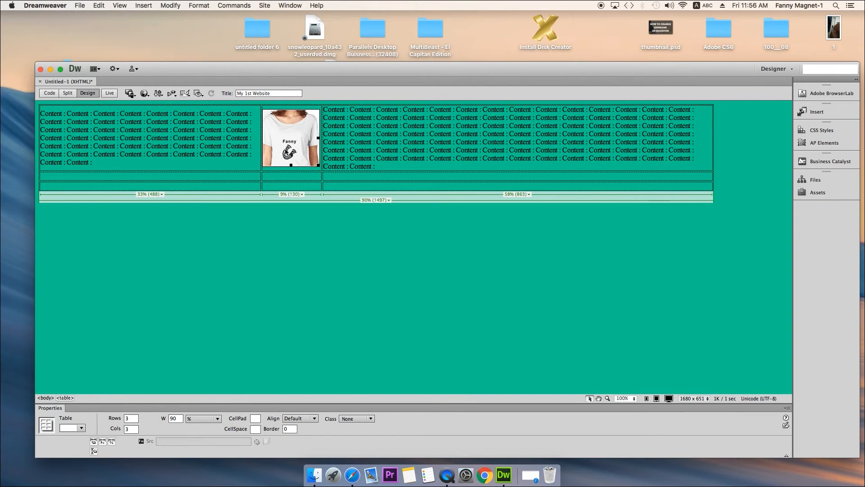
{"action": "left_click", "coordinate": [357, 151]}
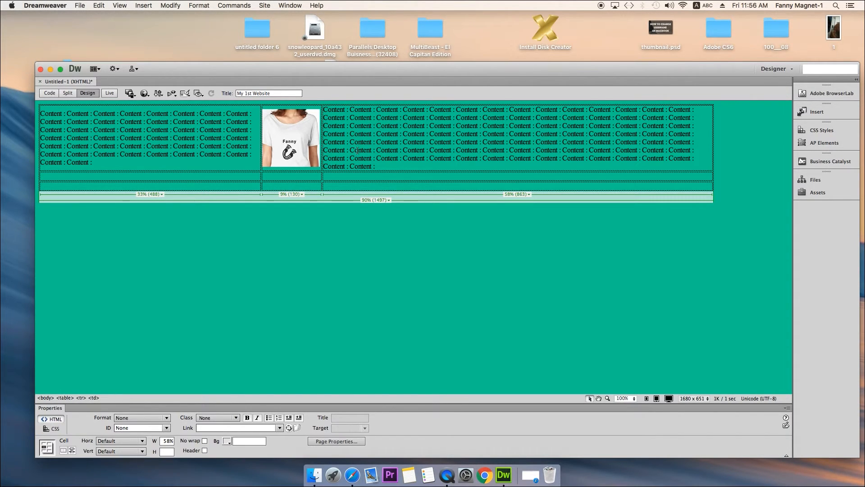
{"action": "left_click", "coordinate": [145, 137]}
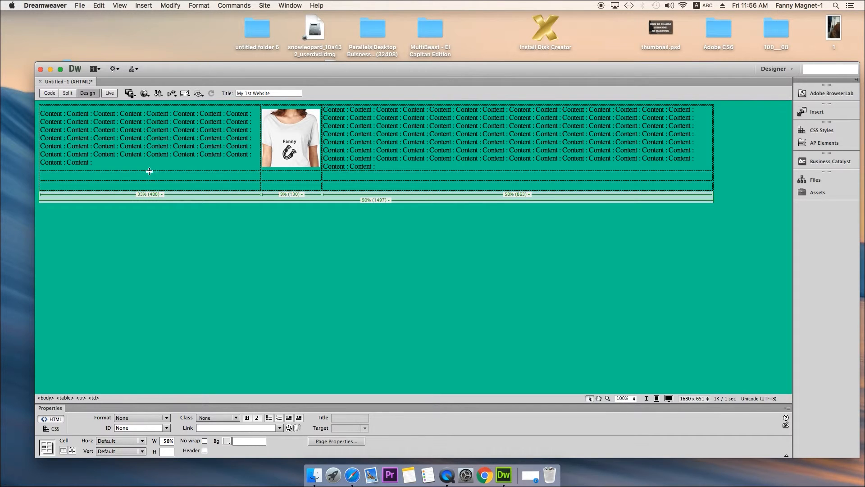
- Start saving the page, set the location to Desktop and expand the save dialog to show the folder browser
{"action": "left_click", "coordinate": [79, 6]}
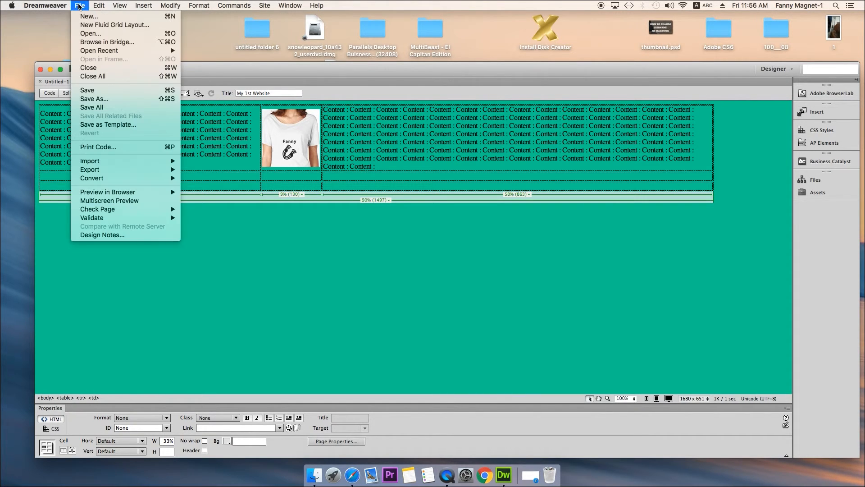
{"action": "left_click", "coordinate": [97, 91]}
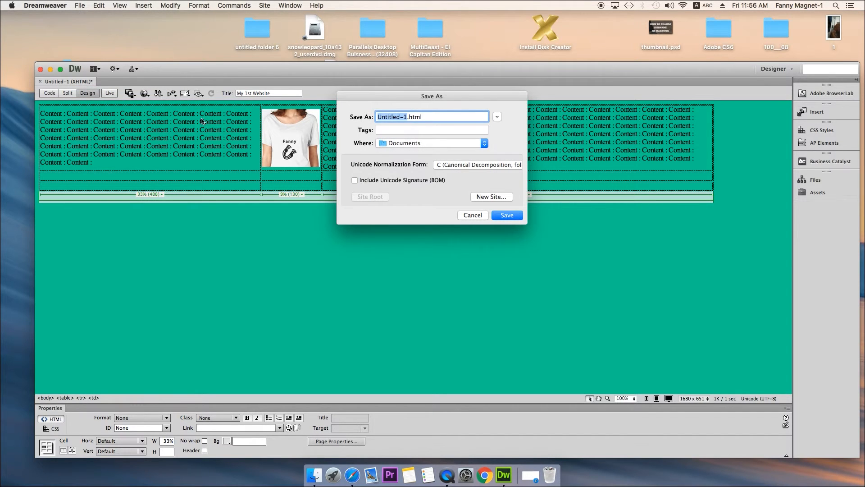
{"action": "left_click", "coordinate": [421, 143]}
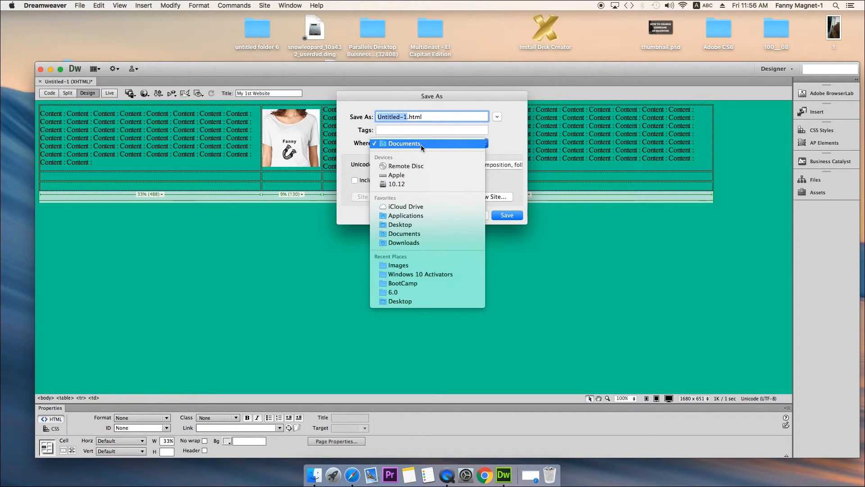
{"action": "left_click", "coordinate": [418, 224]}
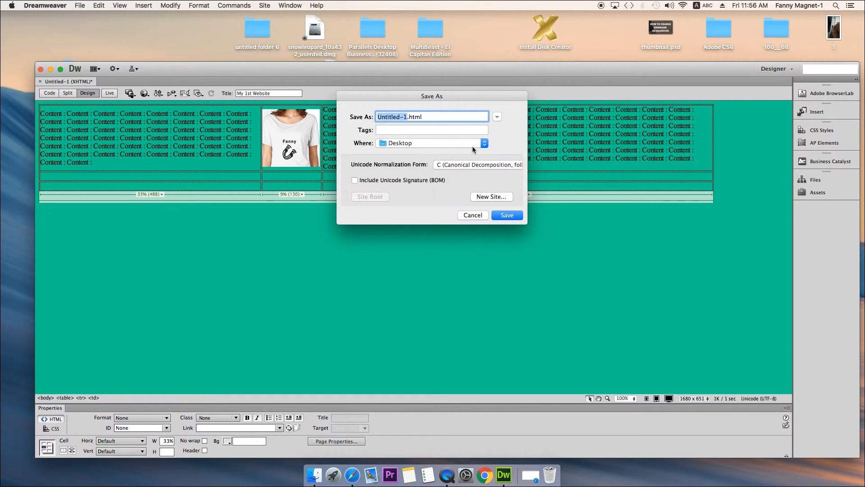
{"action": "left_click", "coordinate": [498, 118]}
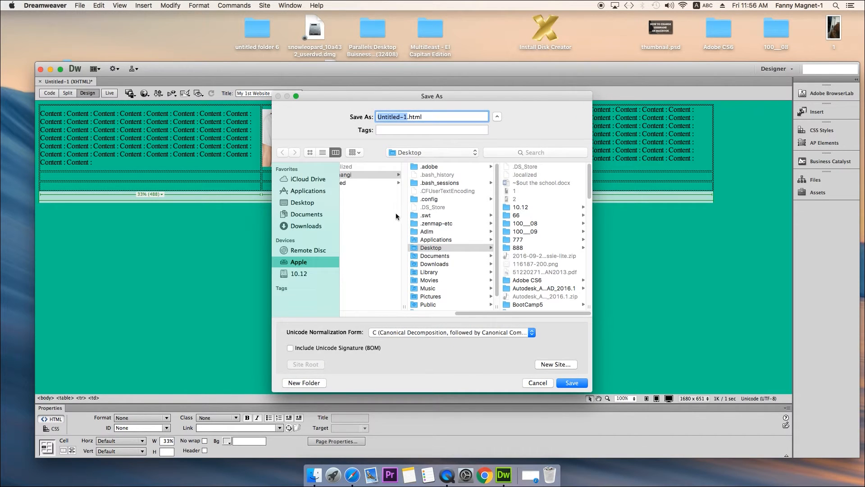
{"action": "left_click_drag", "start_coordinate": [480, 313], "coordinate": [350, 321]}
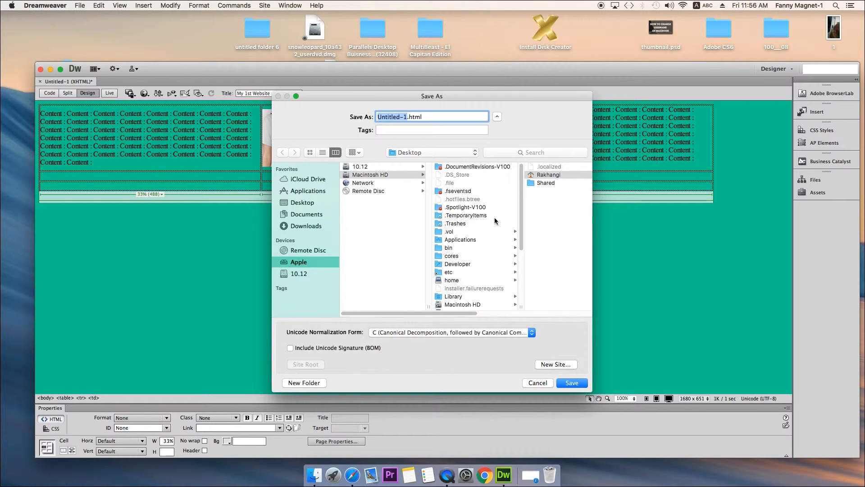
{"action": "left_click_drag", "start_coordinate": [442, 313], "coordinate": [559, 311]}
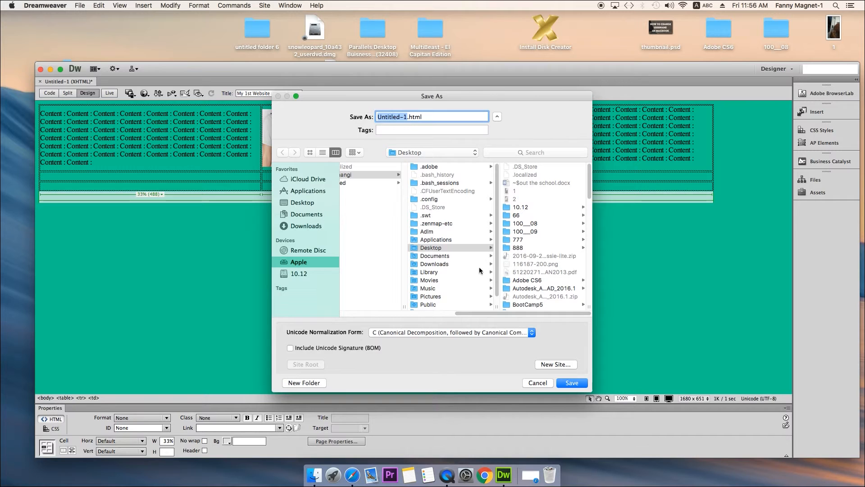
{"action": "left_click_drag", "start_coordinate": [499, 280], "coordinate": [498, 300]}
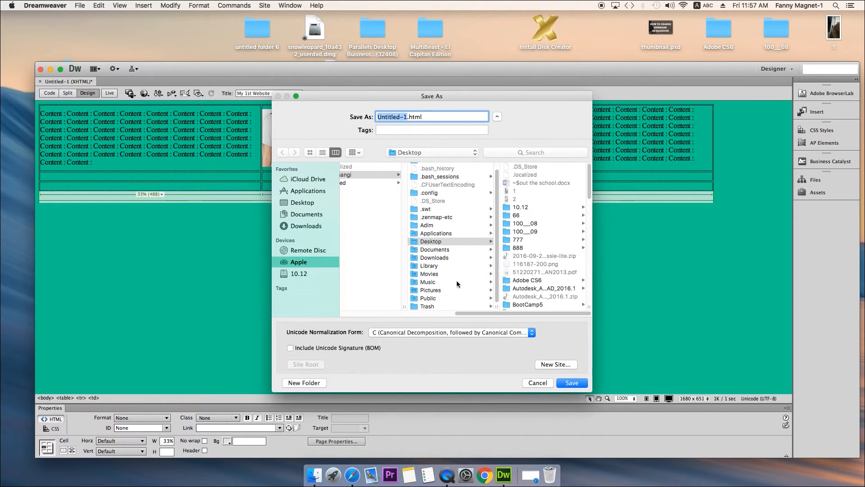
{"action": "left_click", "coordinate": [436, 267]}
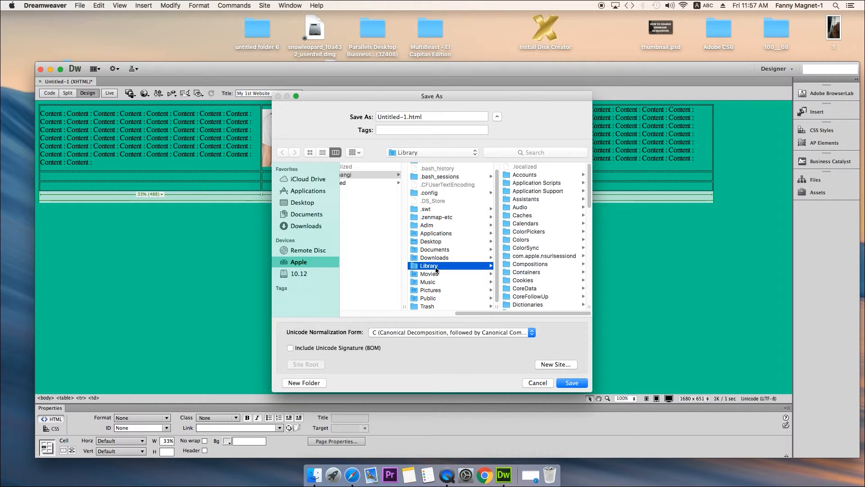
{"action": "left_click", "coordinate": [429, 242]}
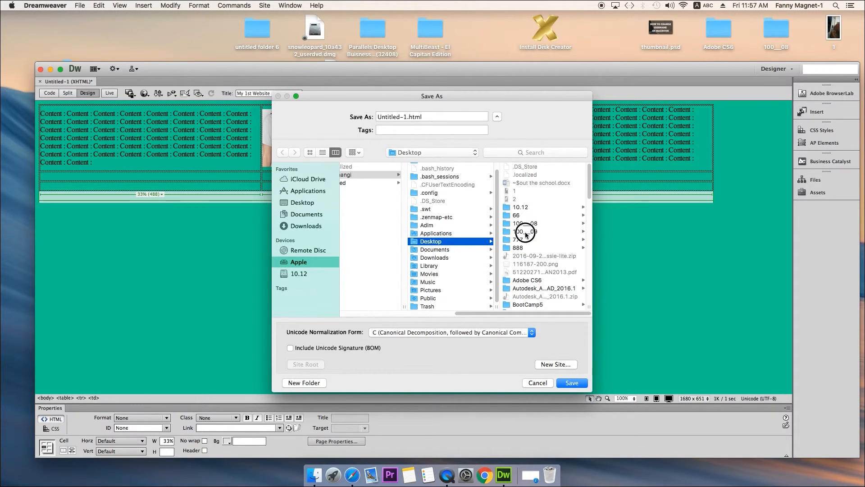
{"action": "left_click", "coordinate": [526, 234]}
{"action": "key", "text": "Left"}
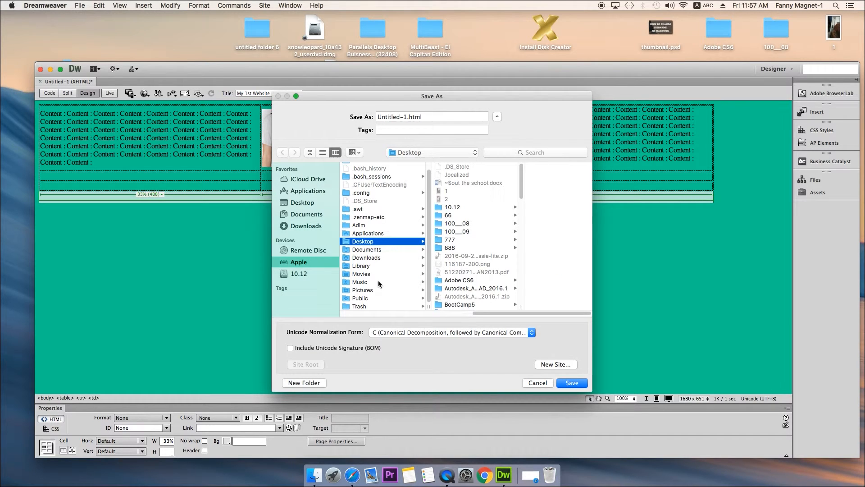
{"action": "left_click", "coordinate": [459, 256]}
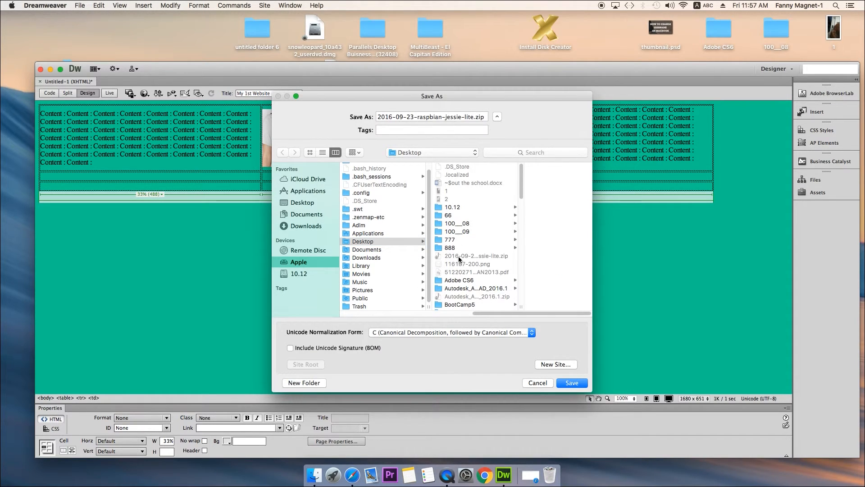
{"action": "left_click", "coordinate": [452, 248]}
{"action": "key", "text": "Left"}
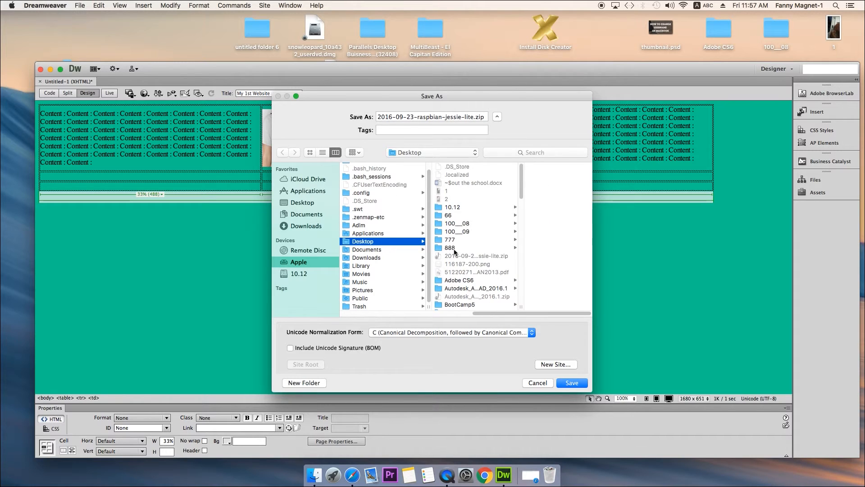
- Choose the Web Html folder on the Desktop as the save location
{"action": "left_click", "coordinate": [452, 248]}
{"action": "scroll", "coordinate": [459, 264], "scroll_direction": "down", "scroll_amount": 3}
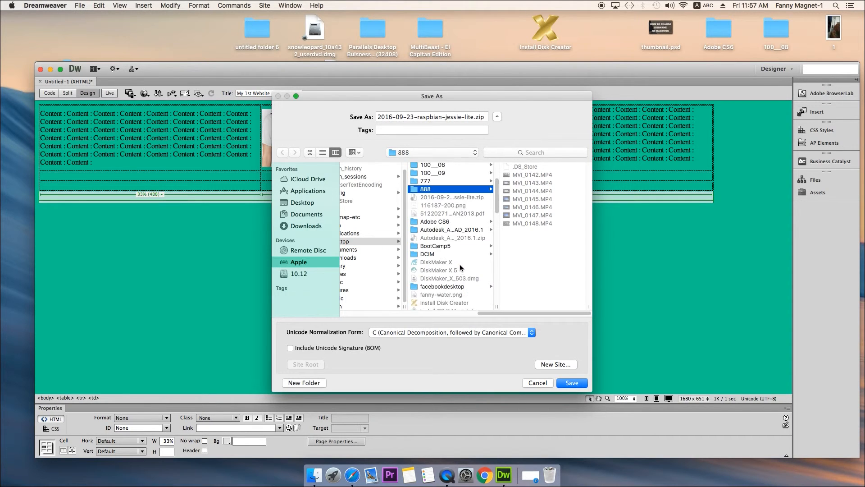
{"action": "scroll", "coordinate": [460, 268], "scroll_direction": "down", "scroll_amount": 10}
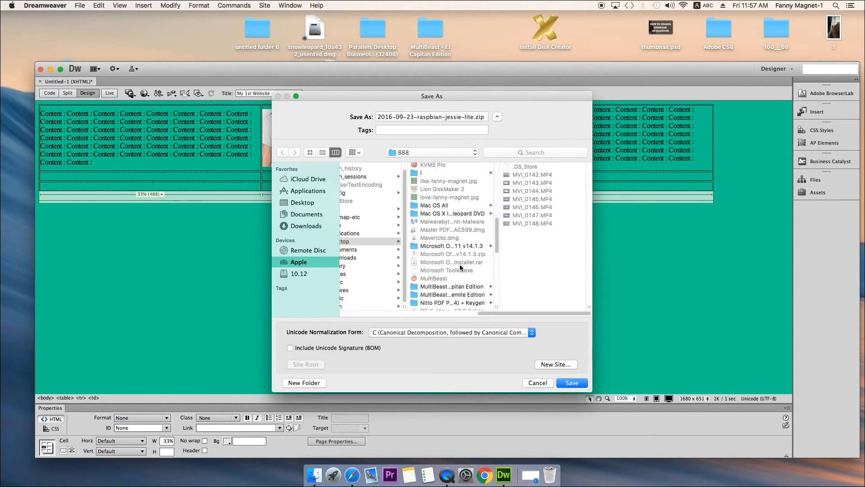
{"action": "scroll", "coordinate": [460, 264], "scroll_direction": "down", "scroll_amount": 10}
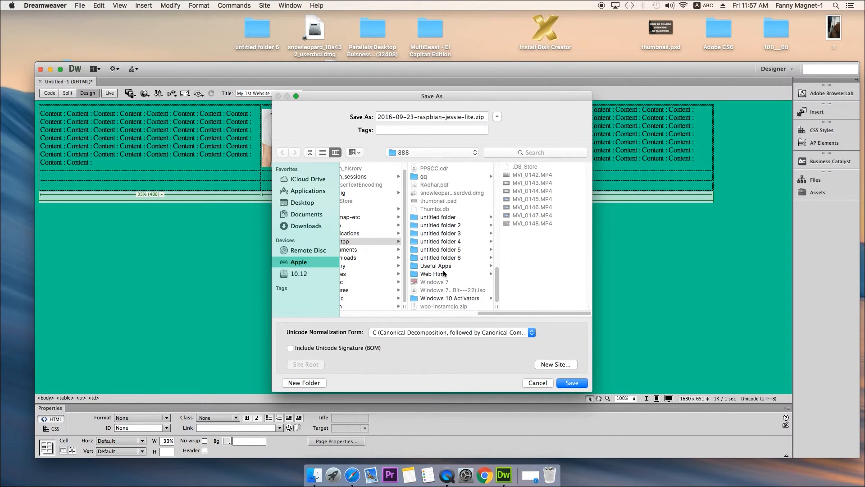
{"action": "left_click", "coordinate": [442, 274]}
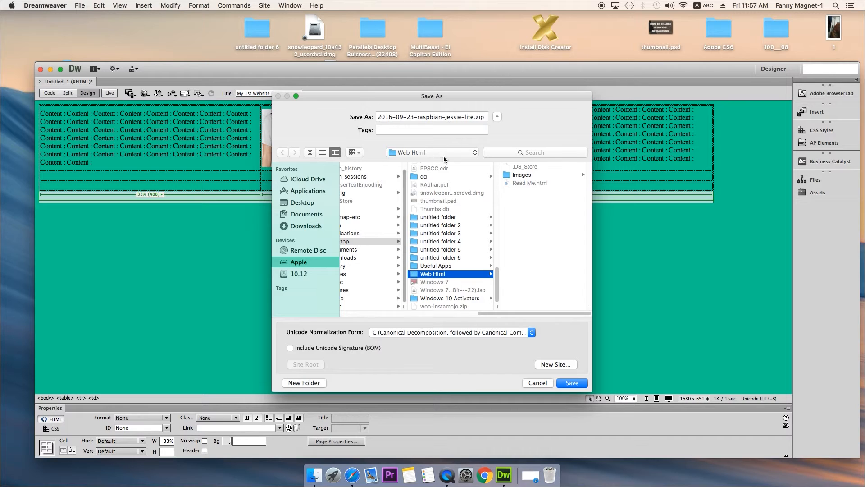
{"action": "left_click", "coordinate": [491, 274]}
{"action": "left_click", "coordinate": [492, 274]}
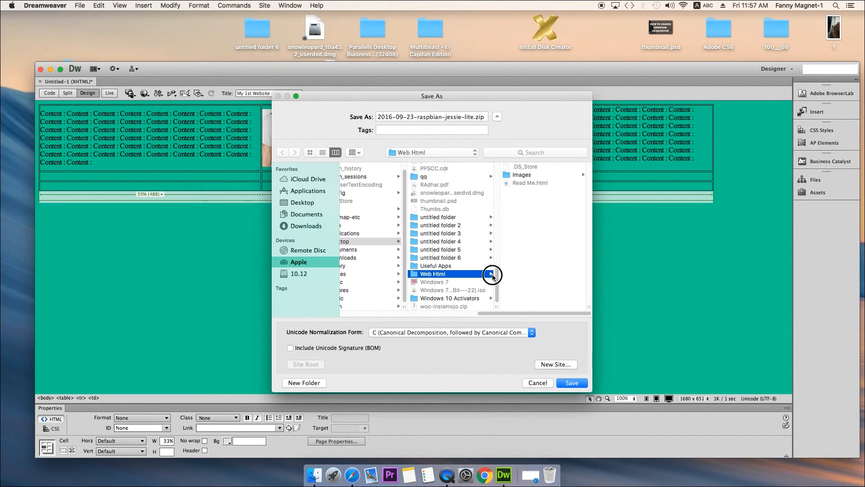
- Replace the suggested file name with index.html and save the page in the Web Html folder
{"action": "left_click", "coordinate": [458, 118]}
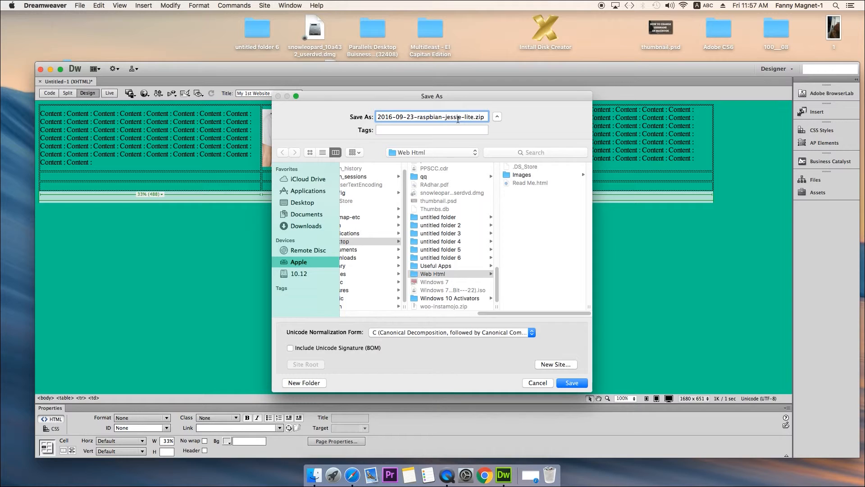
{"action": "triple_click", "coordinate": [458, 120]}
{"action": "key", "text": "BackSpace"}
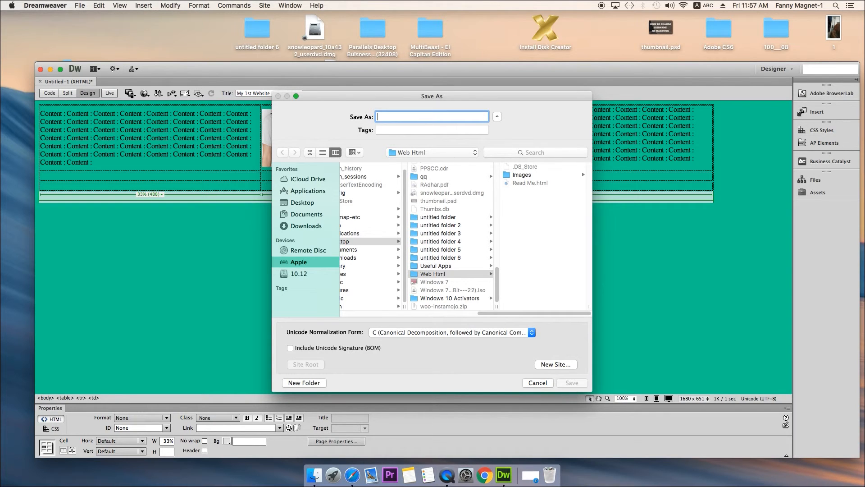
{"action": "type", "text": "index.html"}
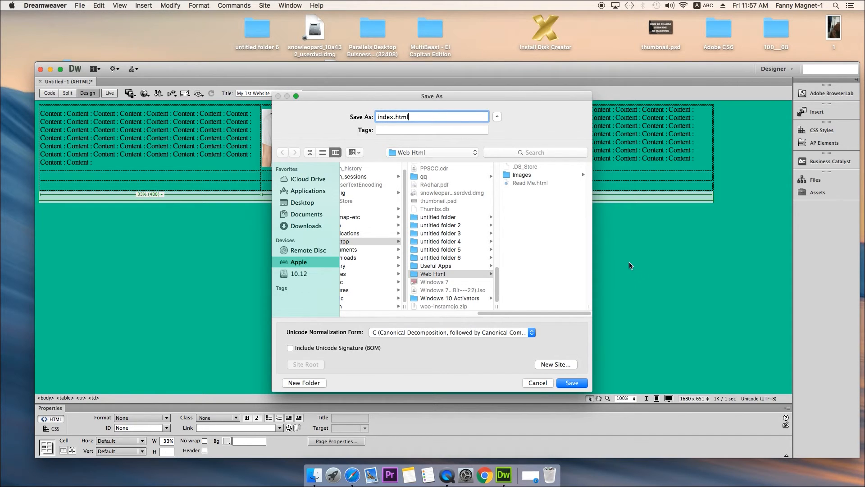
{"action": "left_click", "coordinate": [572, 385]}
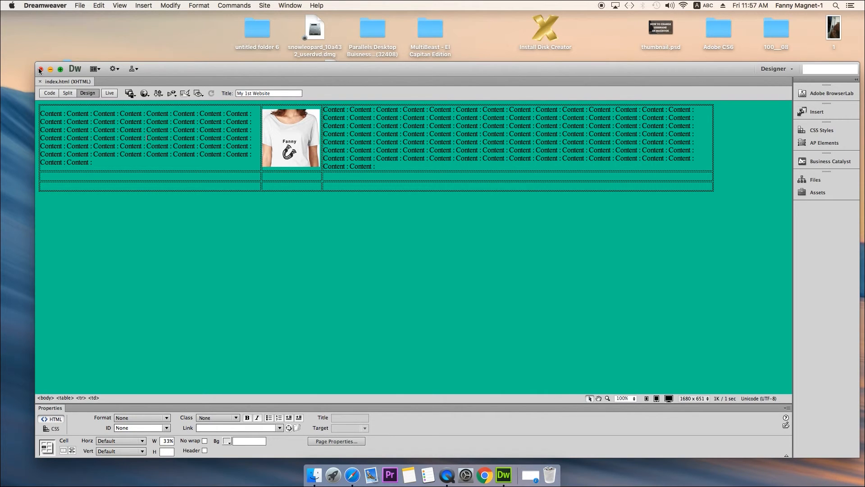
- Close the index.html document and switch to the Finder window, going back from Images to the Web Html folder
{"action": "left_click", "coordinate": [40, 82]}
{"action": "left_click", "coordinate": [51, 69]}
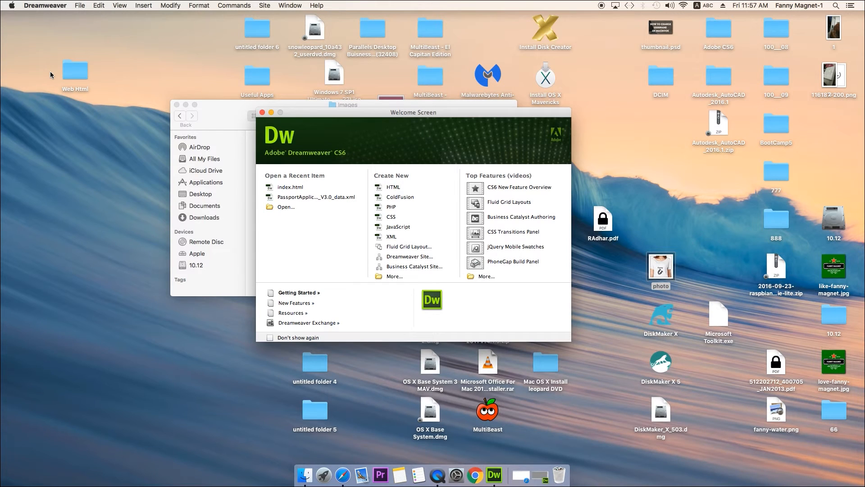
{"action": "left_click_drag", "start_coordinate": [228, 117], "coordinate": [127, 105]}
{"action": "left_click", "coordinate": [219, 164]}
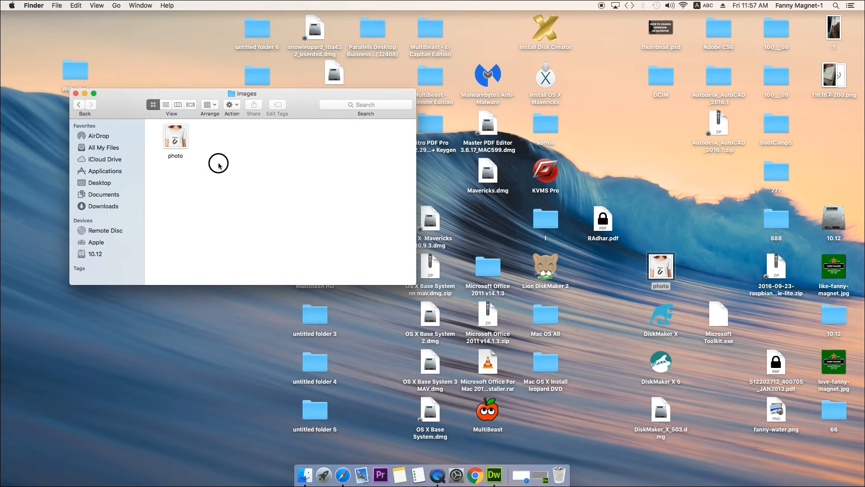
{"action": "left_click", "coordinate": [79, 108]}
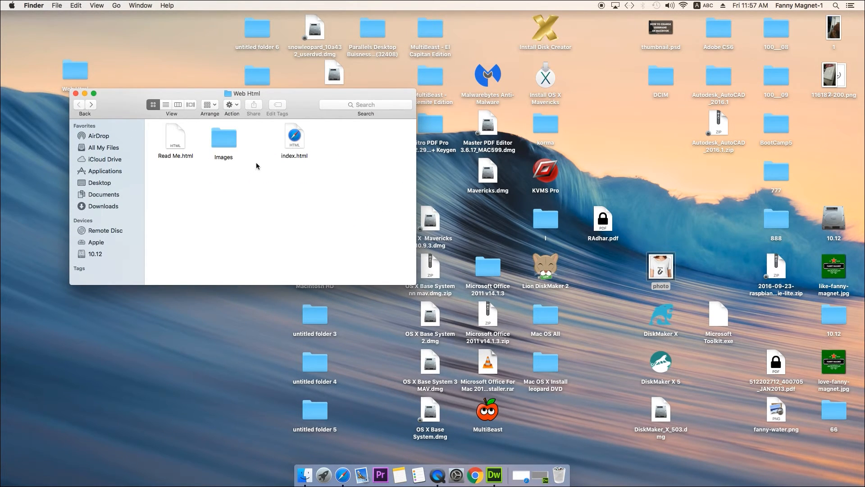
- Place the index.html file beside the Images folder and open it in Safari to view the page
{"action": "left_click", "coordinate": [294, 149]}
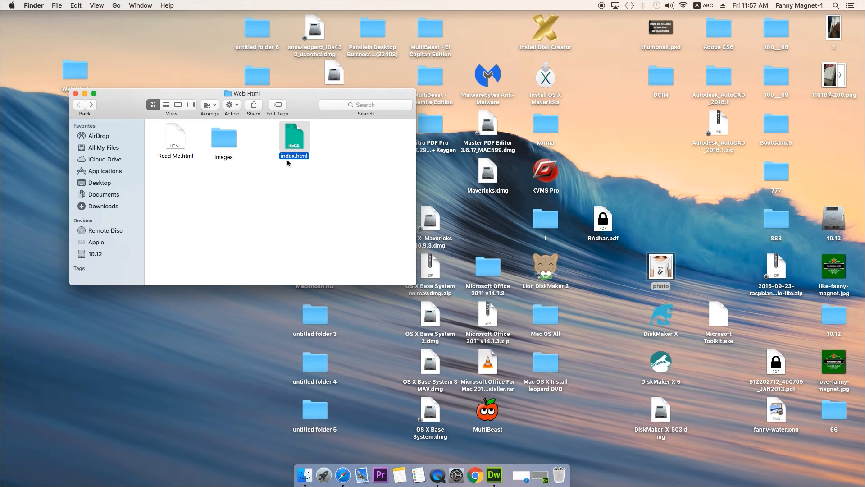
{"action": "left_click_drag", "start_coordinate": [300, 144], "coordinate": [262, 160]}
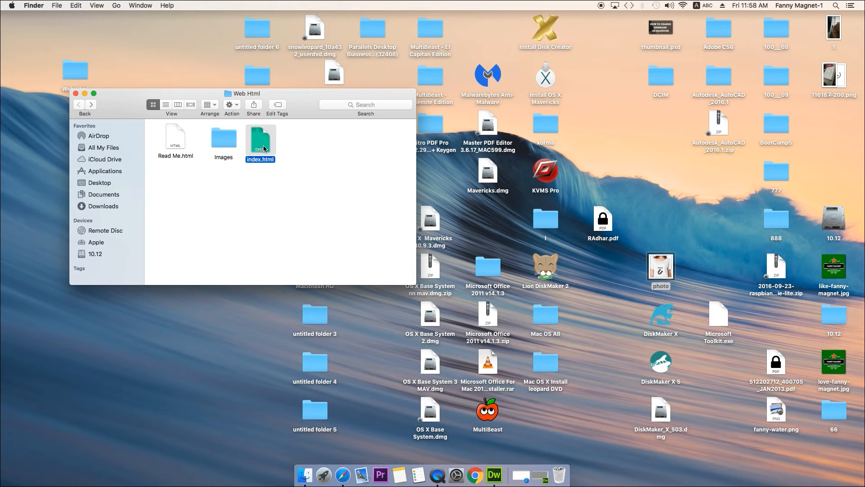
{"action": "double_click", "coordinate": [263, 145]}
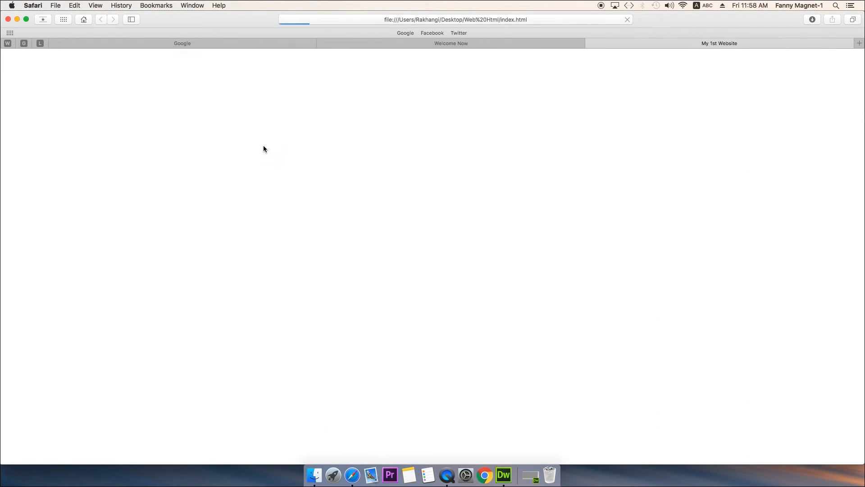
{"action": "mouse_move", "coordinate": [1, 72]}
{"action": "left_mouse_down"}
{"action": "mouse_move", "coordinate": [170, 74]}
{"action": "mouse_move", "coordinate": [5, 72]}
{"action": "left_mouse_up"}
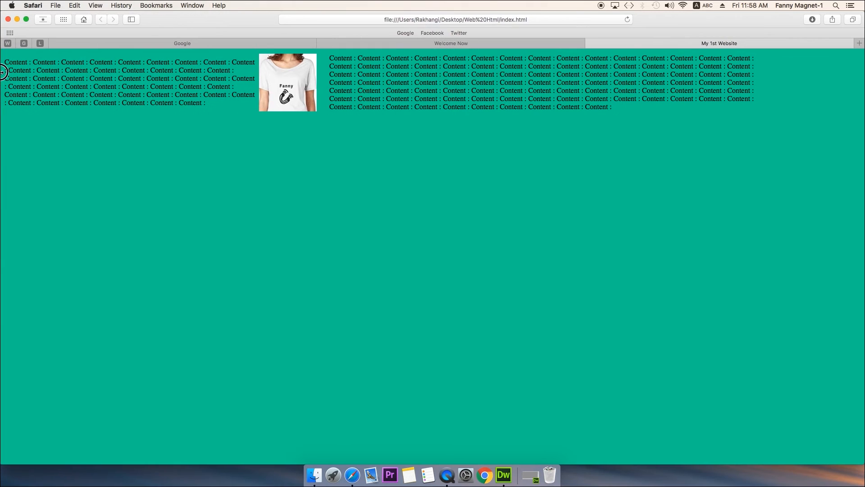